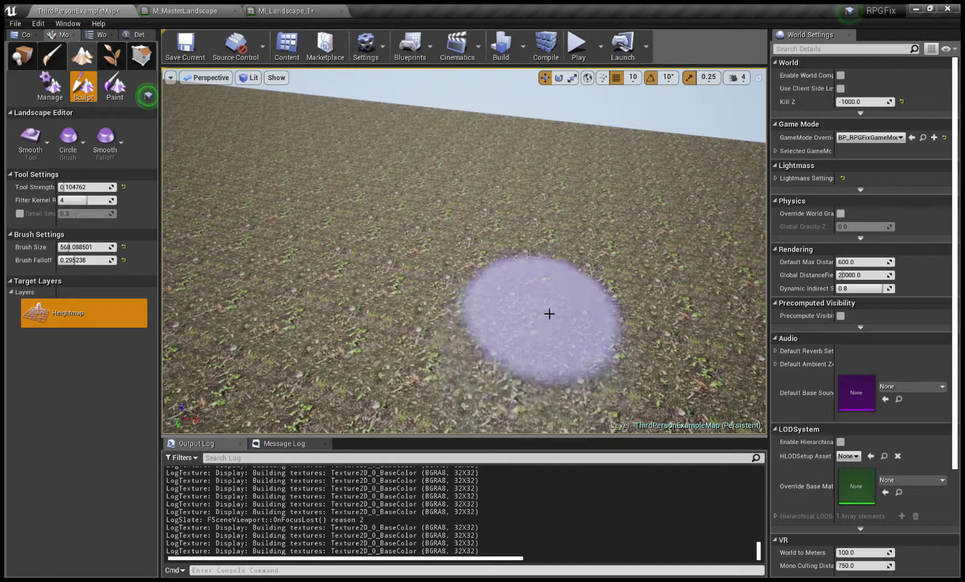
Raise a tall mound out of the flat ground with the Sculpt brush
{"action": "mouse_move", "coordinate": [549, 313]}
{"action": "right_mouse_down"}
{"action": "mouse_move", "coordinate": [549, 248]}
{"action": "mouse_move", "coordinate": [549, 324]}
{"action": "mouse_move", "coordinate": [550, 313]}
{"action": "right_mouse_up"}
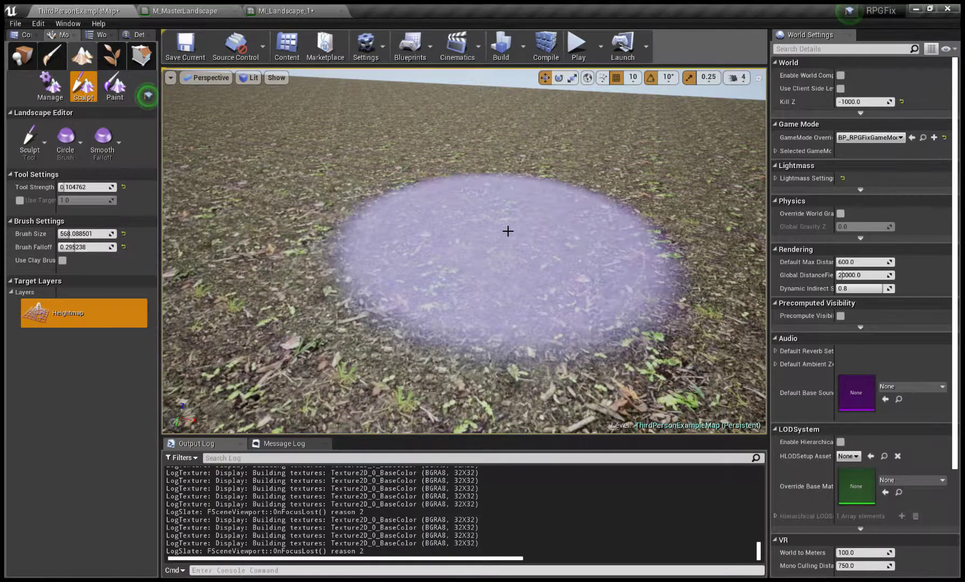
{"action": "left_click_drag", "start_coordinate": [506, 231], "coordinate": [512, 186]}
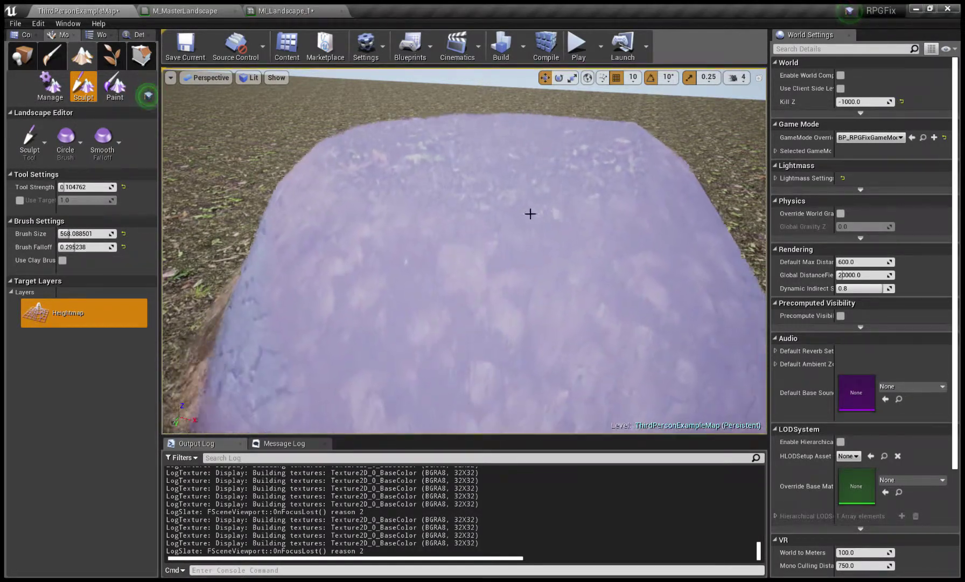
{"action": "left_click_drag", "start_coordinate": [512, 186], "coordinate": [538, 237]}
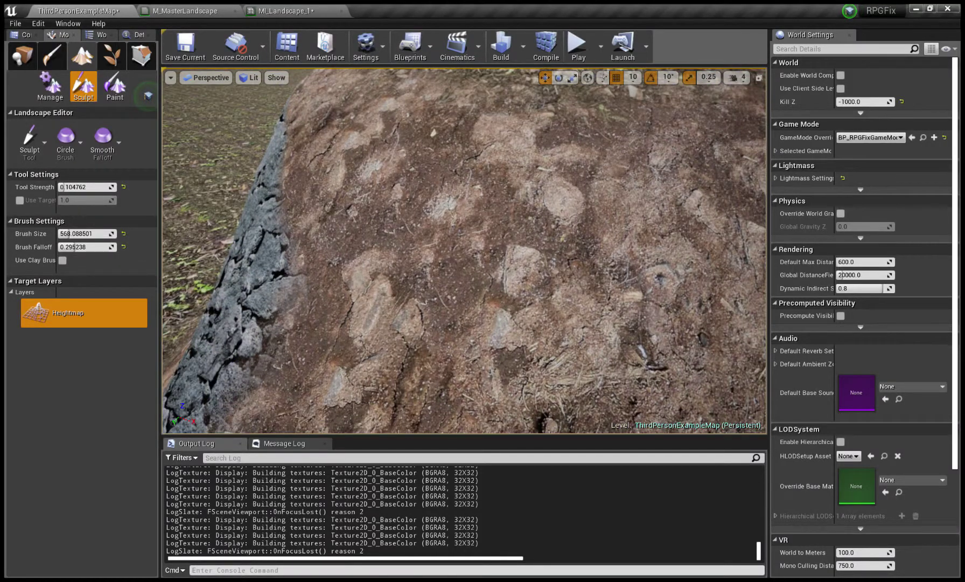
{"action": "right_click_drag", "start_coordinate": [539, 237], "coordinate": [533, 232]}
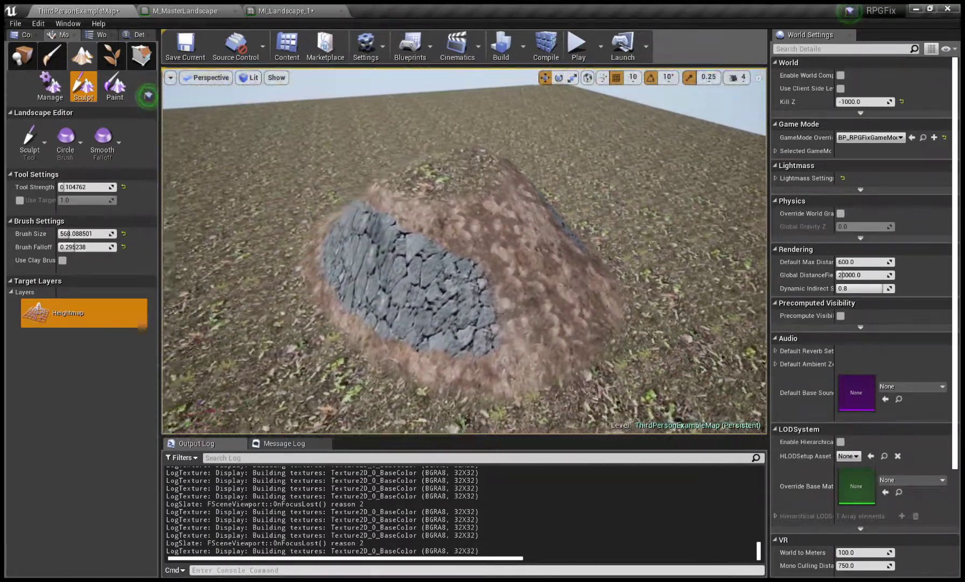
{"action": "left_click_drag", "start_coordinate": [539, 188], "coordinate": [386, 303]}
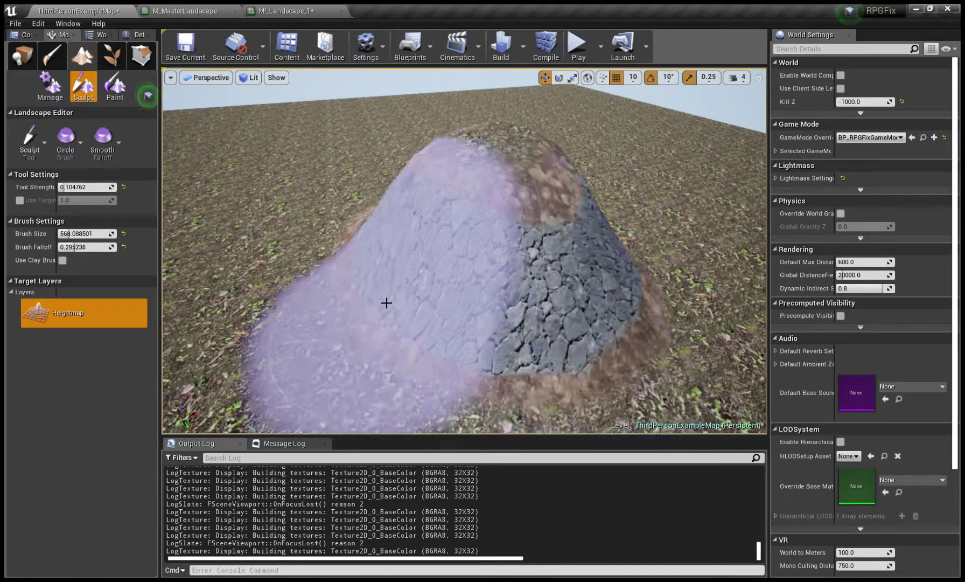
Extend a rocky ridge from the mound toward the lower right
{"action": "right_click_drag", "start_coordinate": [681, 333], "coordinate": [669, 370]}
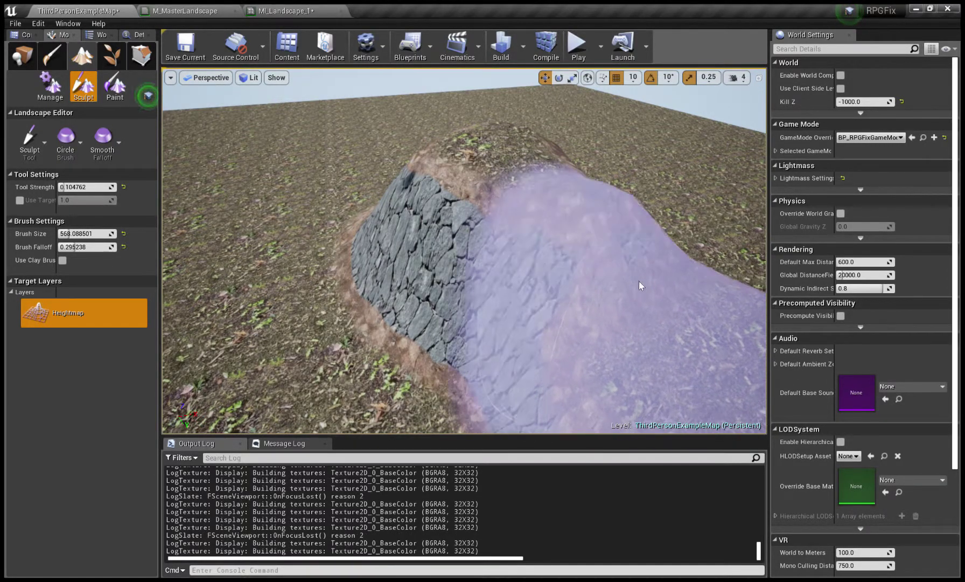
{"action": "right_click_drag", "start_coordinate": [639, 281], "coordinate": [627, 257]}
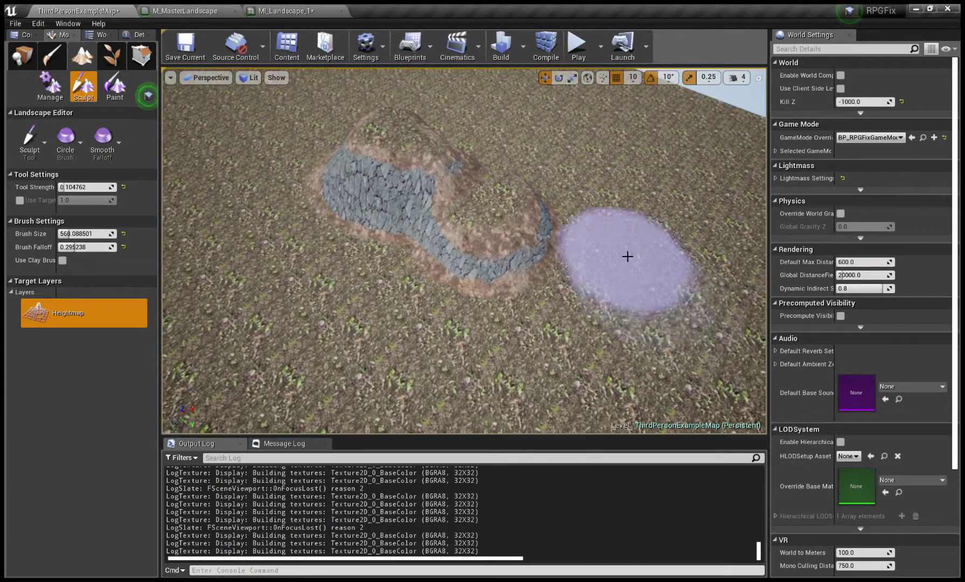
{"action": "mouse_move", "coordinate": [496, 230]}
{"action": "left_mouse_down"}
{"action": "mouse_move", "coordinate": [539, 244]}
{"action": "mouse_move", "coordinate": [298, 197]}
{"action": "mouse_move", "coordinate": [246, 209]}
{"action": "left_mouse_up"}
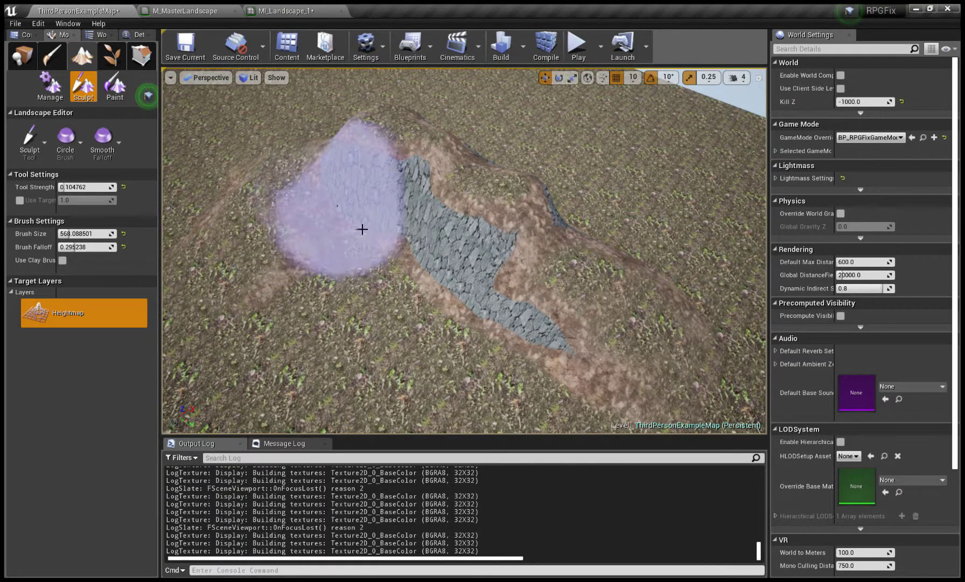
{"action": "mouse_move", "coordinate": [362, 229]}
{"action": "right_mouse_down"}
{"action": "mouse_move", "coordinate": [356, 253]}
{"action": "mouse_move", "coordinate": [598, 375]}
{"action": "right_mouse_up"}
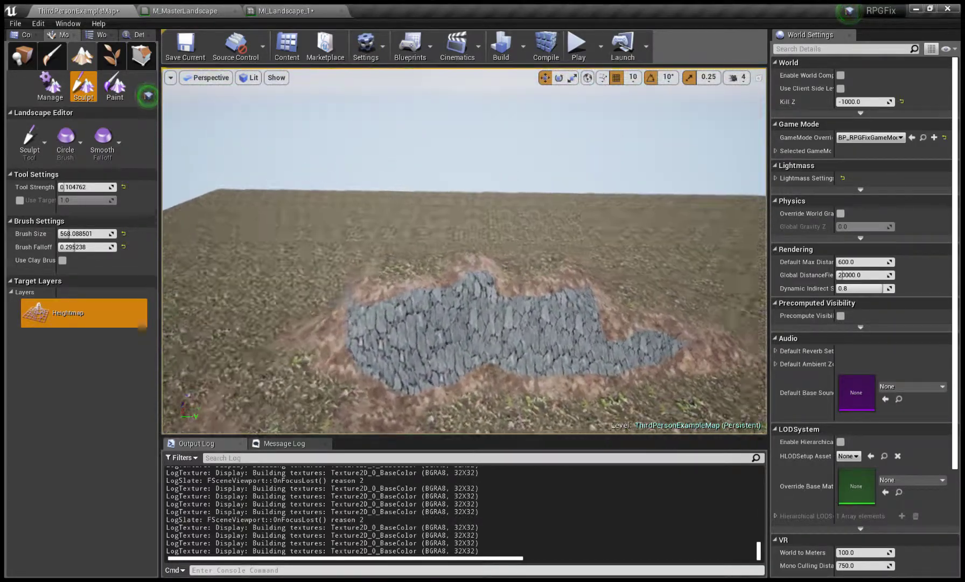
Raise a new ridge toward the lower left and lift the dirt slope beside the rock path
{"action": "mouse_move", "coordinate": [598, 375]}
{"action": "left_mouse_down"}
{"action": "mouse_move", "coordinate": [362, 373]}
{"action": "mouse_move", "coordinate": [387, 247]}
{"action": "mouse_move", "coordinate": [485, 306]}
{"action": "mouse_move", "coordinate": [708, 403]}
{"action": "mouse_move", "coordinate": [495, 312]}
{"action": "mouse_move", "coordinate": [582, 351]}
{"action": "left_mouse_up"}
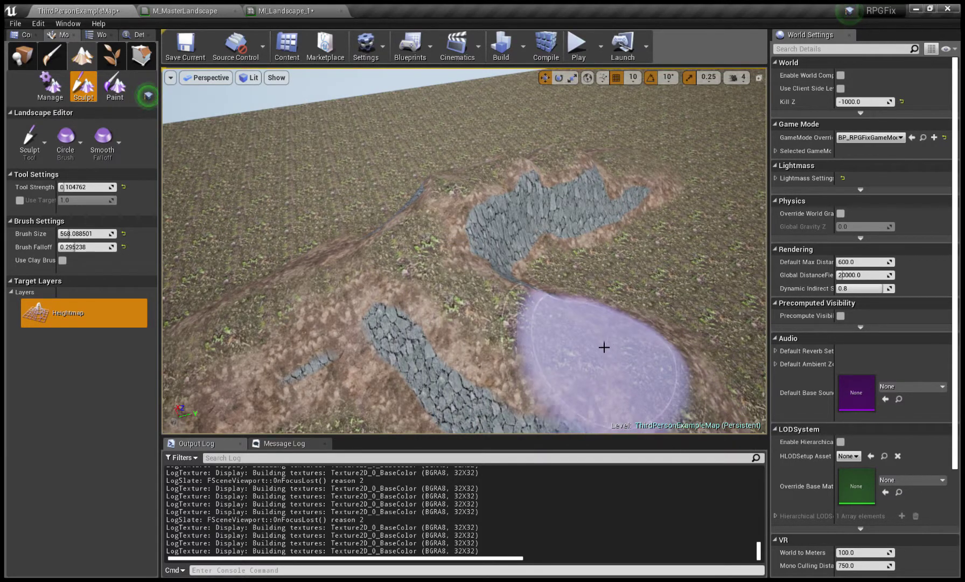
{"action": "right_click_drag", "start_coordinate": [558, 355], "coordinate": [394, 354]}
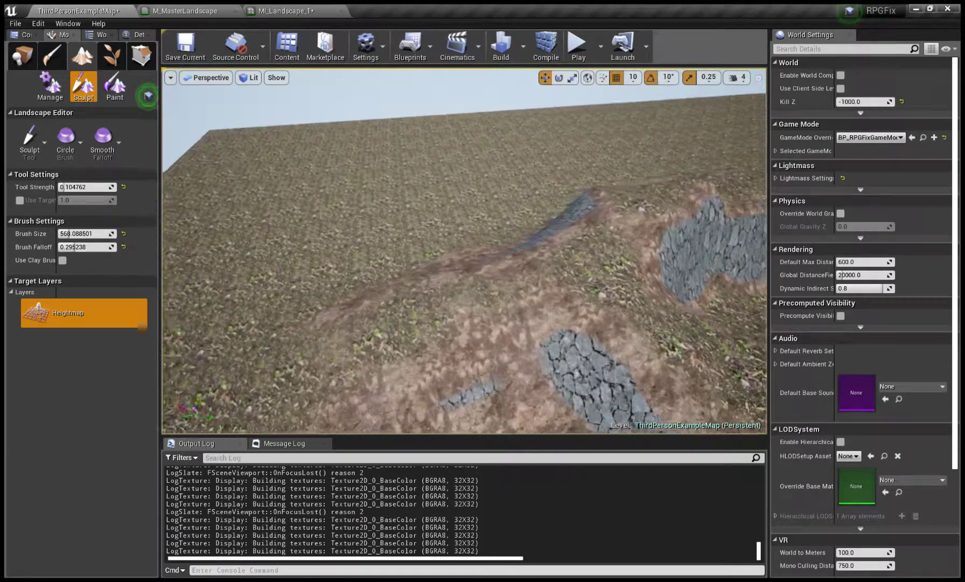
{"action": "mouse_move", "coordinate": [395, 354]}
{"action": "left_mouse_down"}
{"action": "mouse_move", "coordinate": [539, 235]}
{"action": "mouse_move", "coordinate": [345, 336]}
{"action": "mouse_move", "coordinate": [525, 222]}
{"action": "mouse_move", "coordinate": [538, 187]}
{"action": "left_mouse_up"}
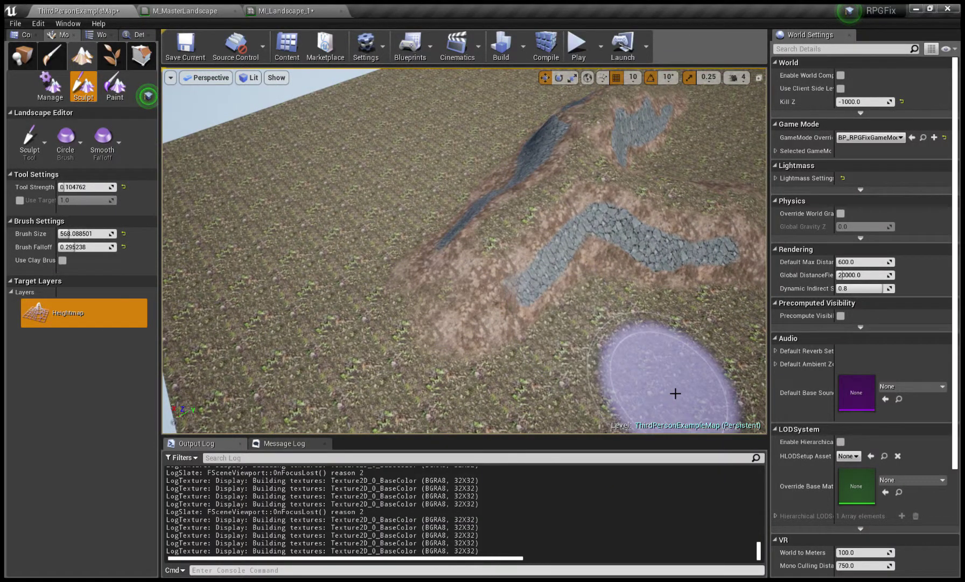
{"action": "right_click_drag", "start_coordinate": [617, 368], "coordinate": [616, 384]}
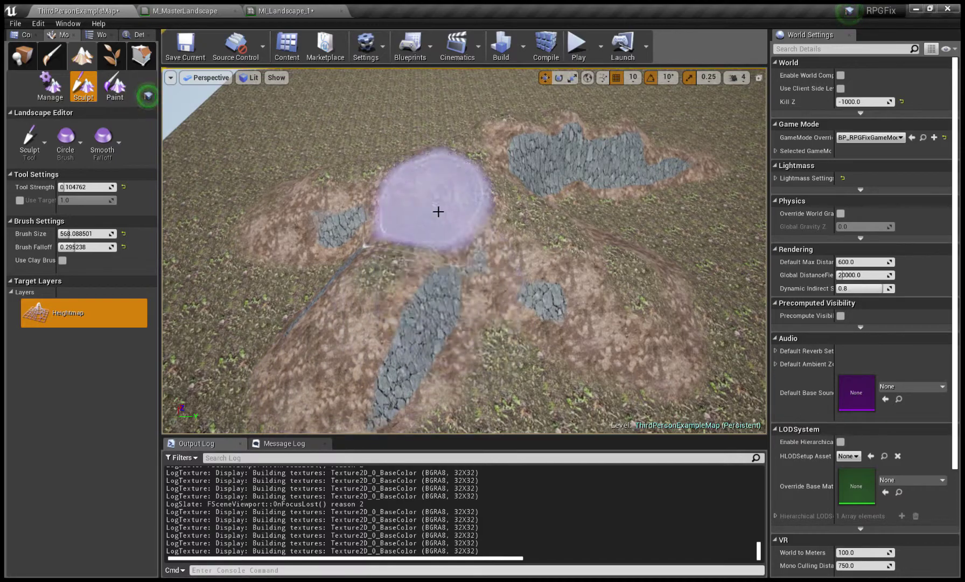
Add rocky bumps along the hillside slope and lift a new ridge across the lower-left ground
{"action": "left_click_drag", "start_coordinate": [532, 243], "coordinate": [347, 254]}
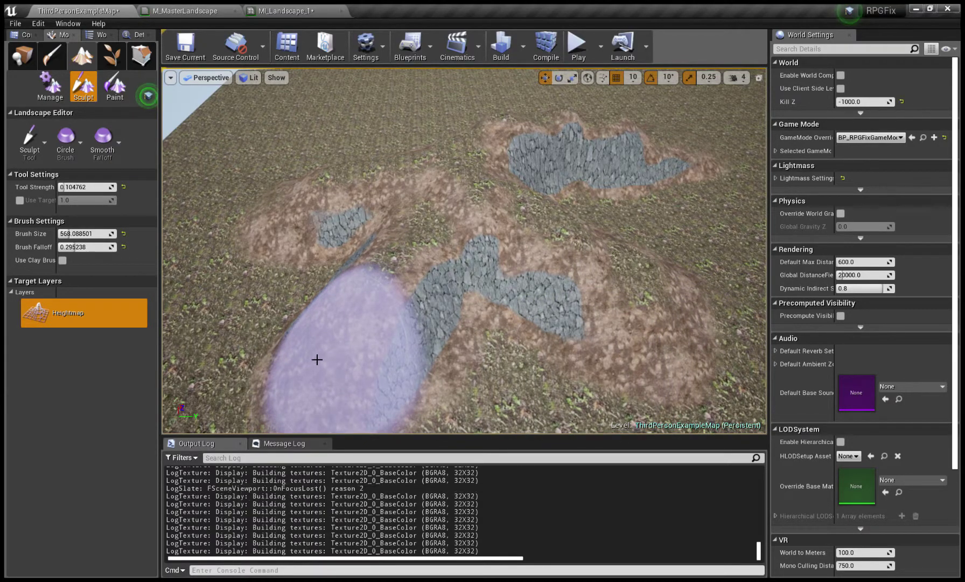
{"action": "right_click_drag", "start_coordinate": [388, 355], "coordinate": [445, 227]}
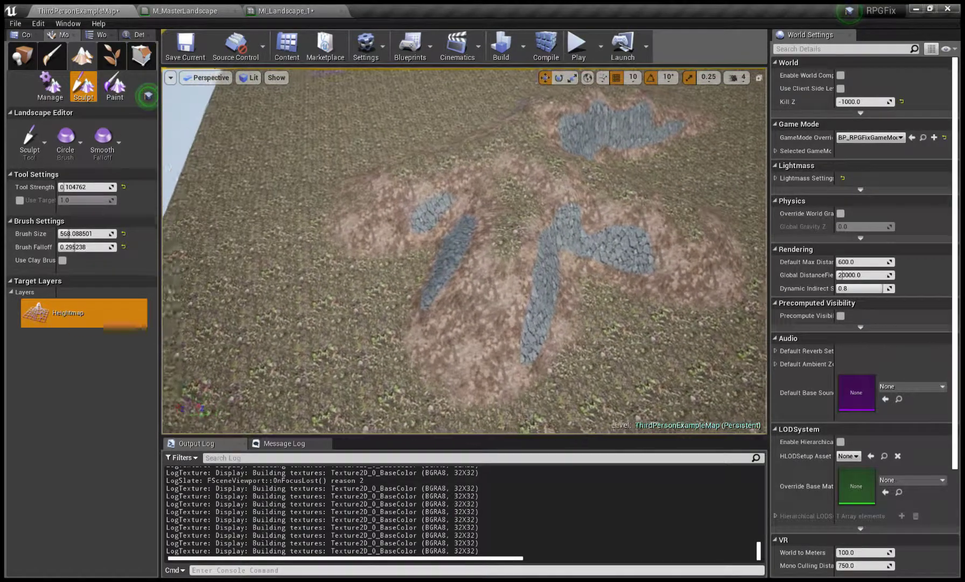
{"action": "left_click_drag", "start_coordinate": [441, 245], "coordinate": [350, 262]}
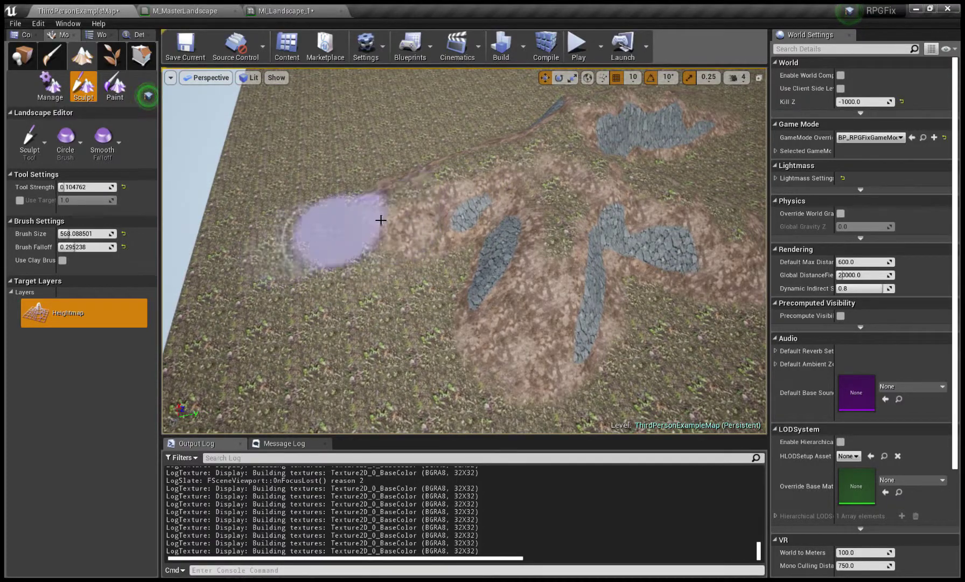
{"action": "left_click_drag", "start_coordinate": [381, 220], "coordinate": [354, 197]}
{"action": "left_click_drag", "start_coordinate": [341, 235], "coordinate": [380, 293]}
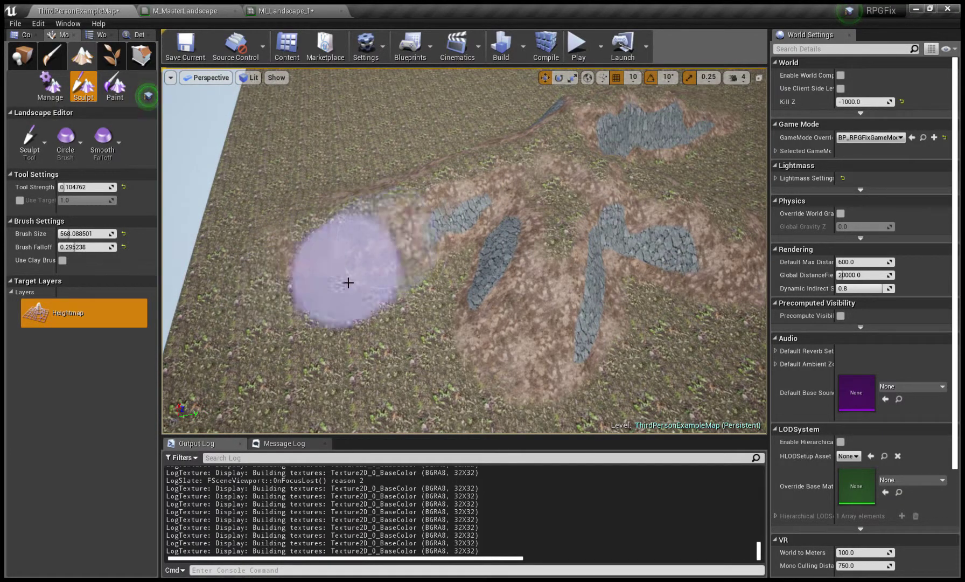
{"action": "mouse_move", "coordinate": [408, 339]}
{"action": "left_mouse_down"}
{"action": "mouse_move", "coordinate": [485, 363]}
{"action": "mouse_move", "coordinate": [606, 445]}
{"action": "mouse_move", "coordinate": [641, 385]}
{"action": "left_mouse_up"}
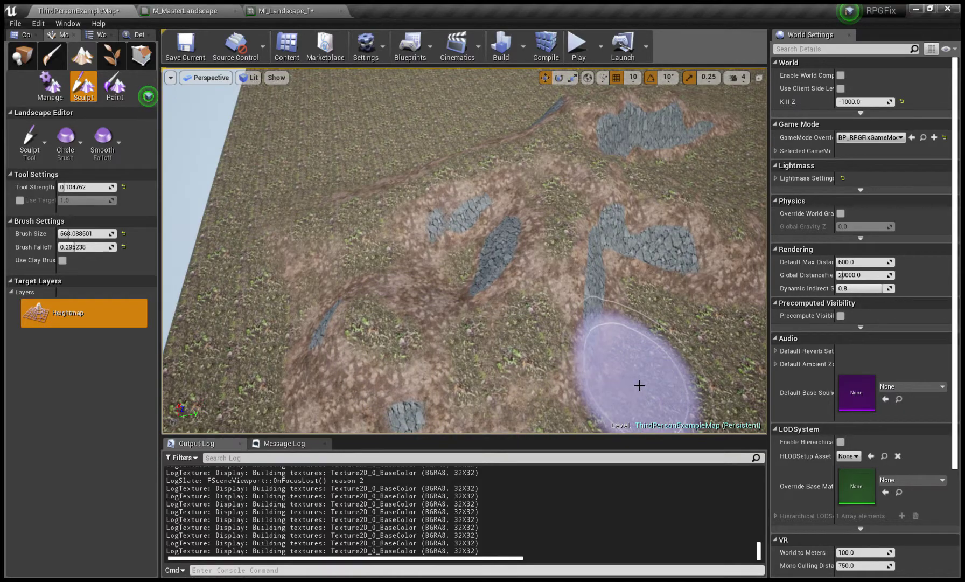
{"action": "right_click_drag", "start_coordinate": [639, 385], "coordinate": [538, 409]}
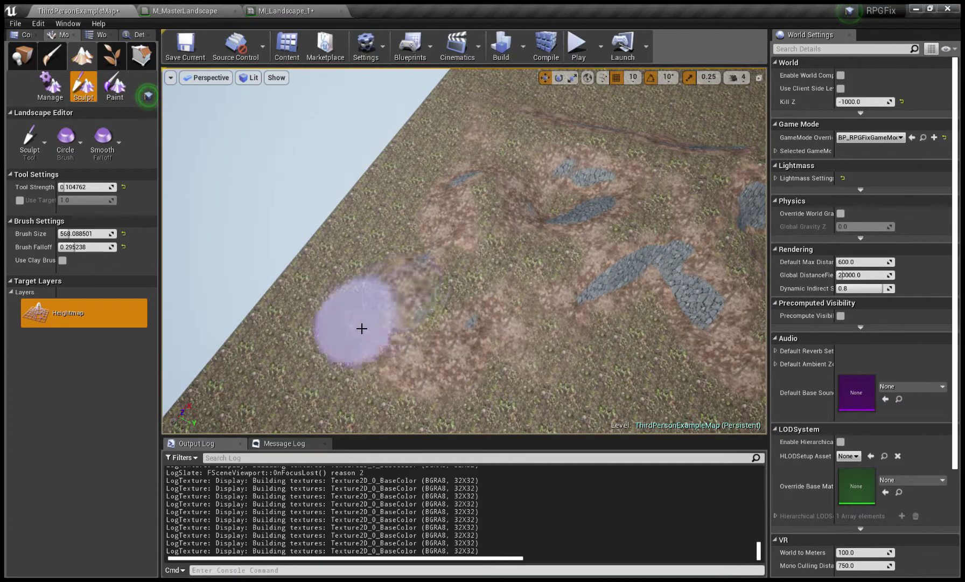
Sculpt elongated rocky slopes across the terrain, forming a winding ridge network
{"action": "left_click_drag", "start_coordinate": [346, 340], "coordinate": [606, 364]}
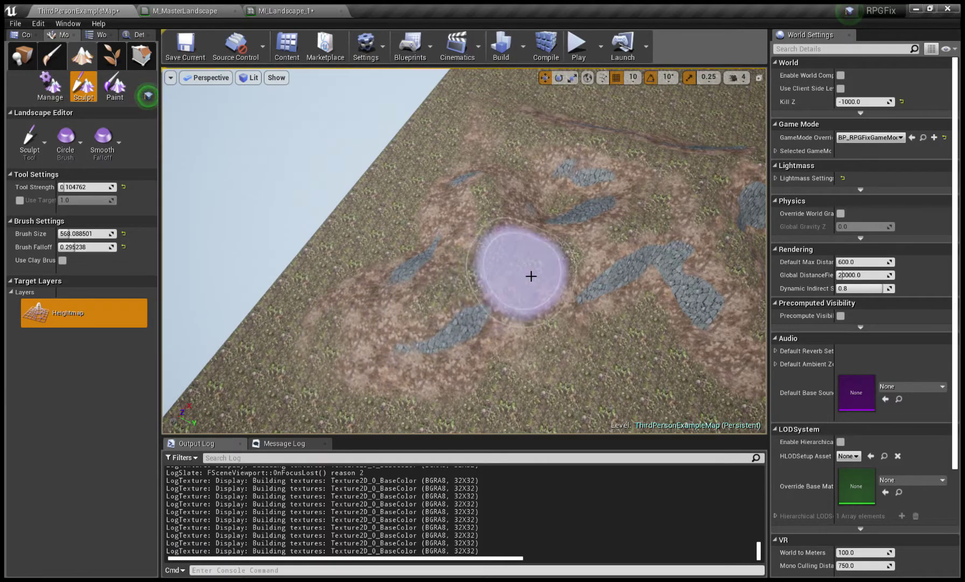
{"action": "mouse_move", "coordinate": [569, 375]}
{"action": "right_mouse_down"}
{"action": "mouse_move", "coordinate": [538, 350]}
{"action": "mouse_move", "coordinate": [500, 373]}
{"action": "right_mouse_up"}
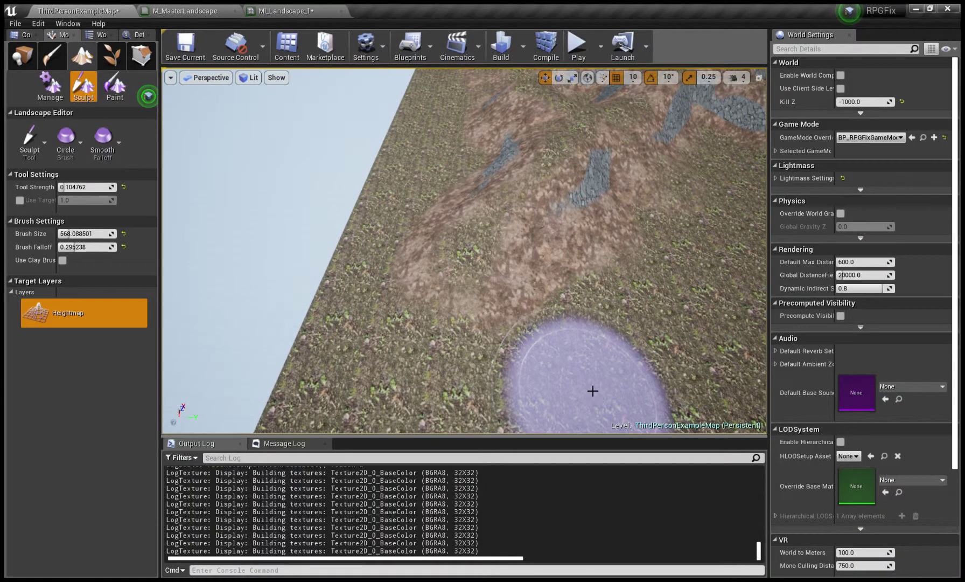
{"action": "right_click_drag", "start_coordinate": [589, 374], "coordinate": [588, 372]}
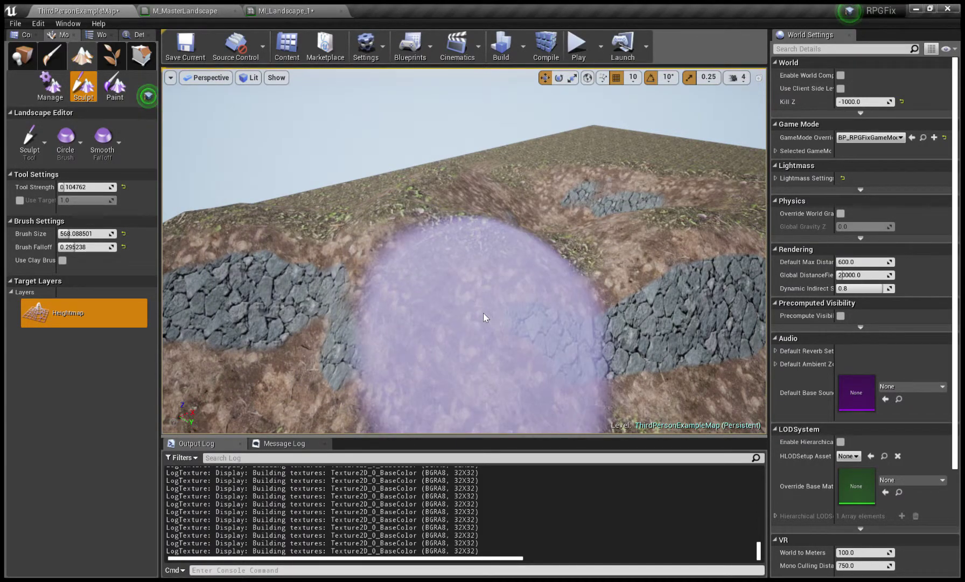
{"action": "right_click_drag", "start_coordinate": [484, 313], "coordinate": [483, 313]}
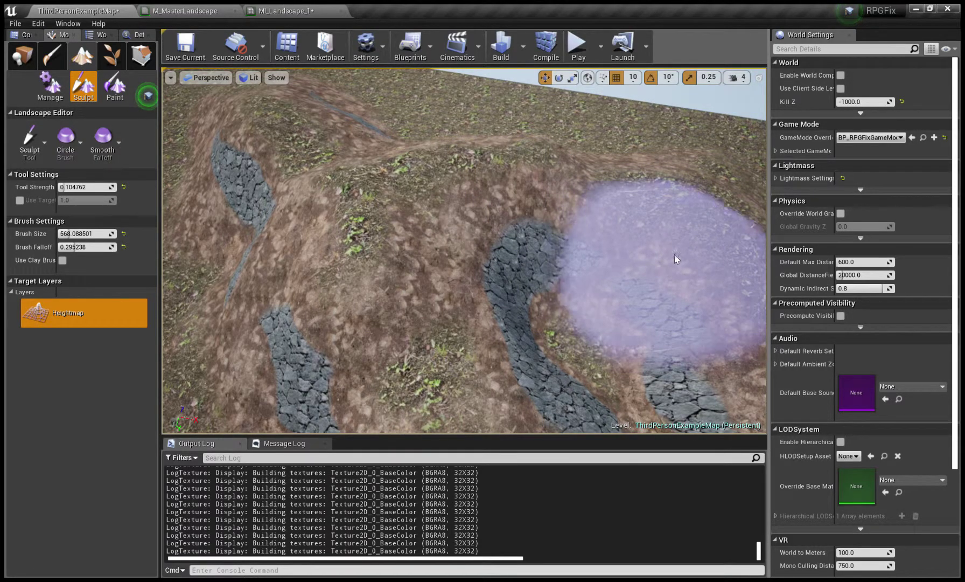
{"action": "right_click_drag", "start_coordinate": [675, 255], "coordinate": [203, 262]}
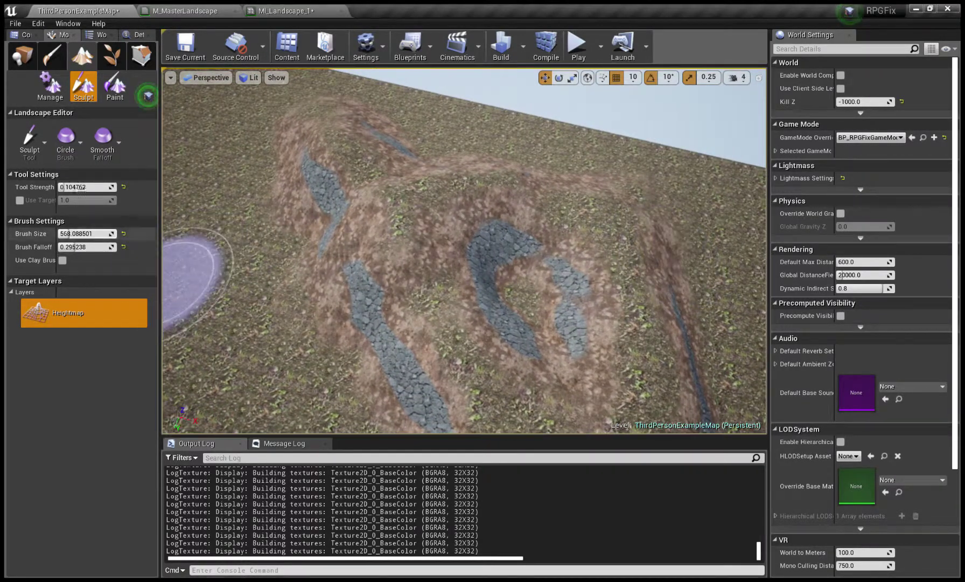
Return to Sculpt mode and choose the Erosion tool
{"action": "left_click", "coordinate": [47, 93]}
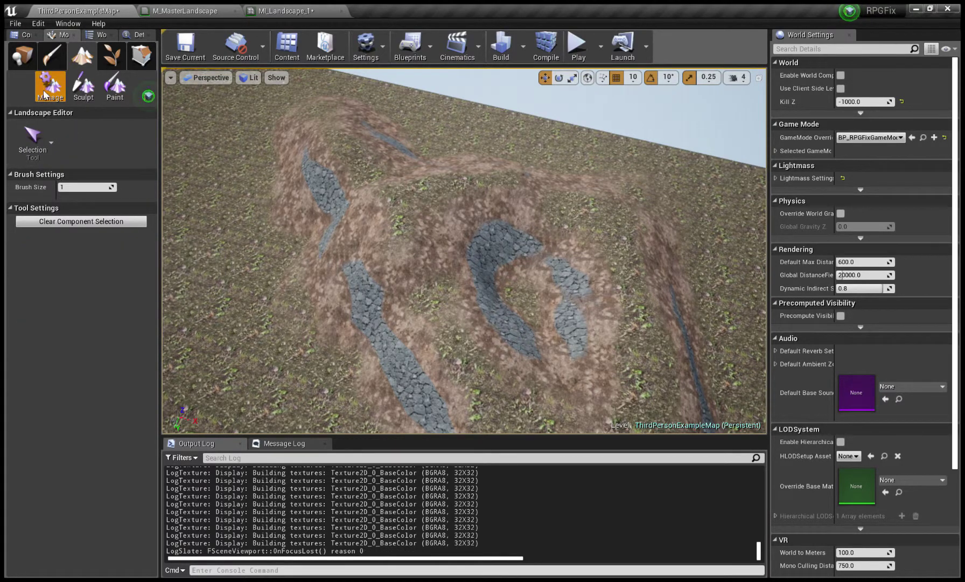
{"action": "left_click", "coordinate": [92, 88]}
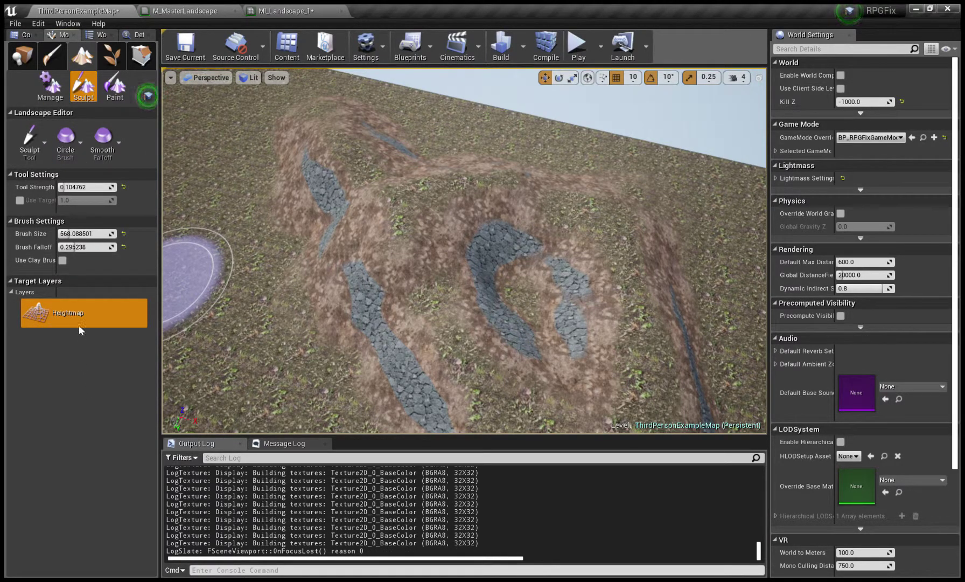
{"action": "left_click", "coordinate": [30, 141]}
{"action": "left_click", "coordinate": [43, 219]}
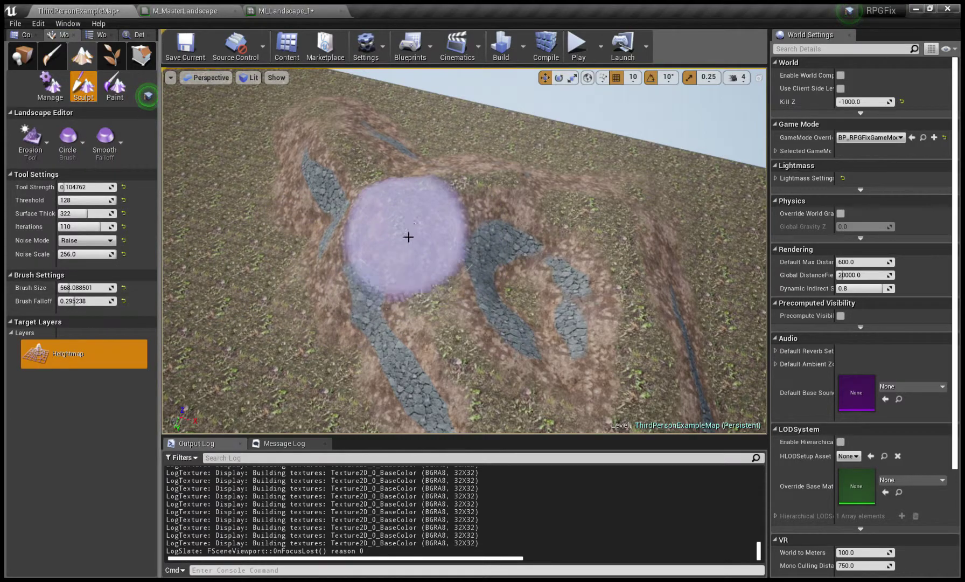
Erode the lower hillside slopes across the rocky paths
{"action": "mouse_move", "coordinate": [419, 266]}
{"action": "left_mouse_down"}
{"action": "mouse_move", "coordinate": [490, 194]}
{"action": "mouse_move", "coordinate": [502, 287]}
{"action": "mouse_move", "coordinate": [558, 338]}
{"action": "mouse_move", "coordinate": [519, 272]}
{"action": "mouse_move", "coordinate": [399, 325]}
{"action": "mouse_move", "coordinate": [369, 356]}
{"action": "mouse_move", "coordinate": [392, 370]}
{"action": "left_mouse_up"}
{"action": "right_click_drag", "start_coordinate": [392, 370], "coordinate": [398, 350]}
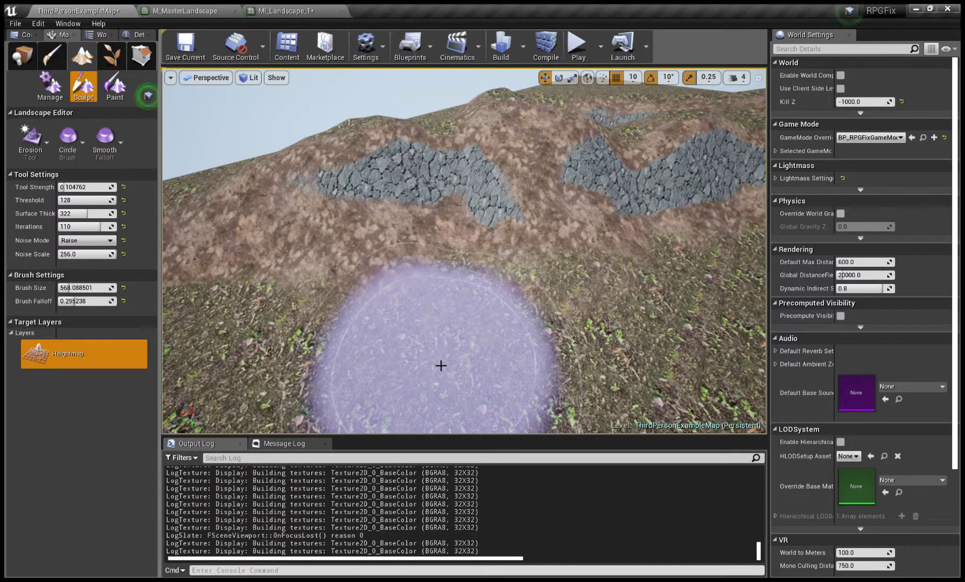
{"action": "right_click_drag", "start_coordinate": [441, 365], "coordinate": [351, 369]}
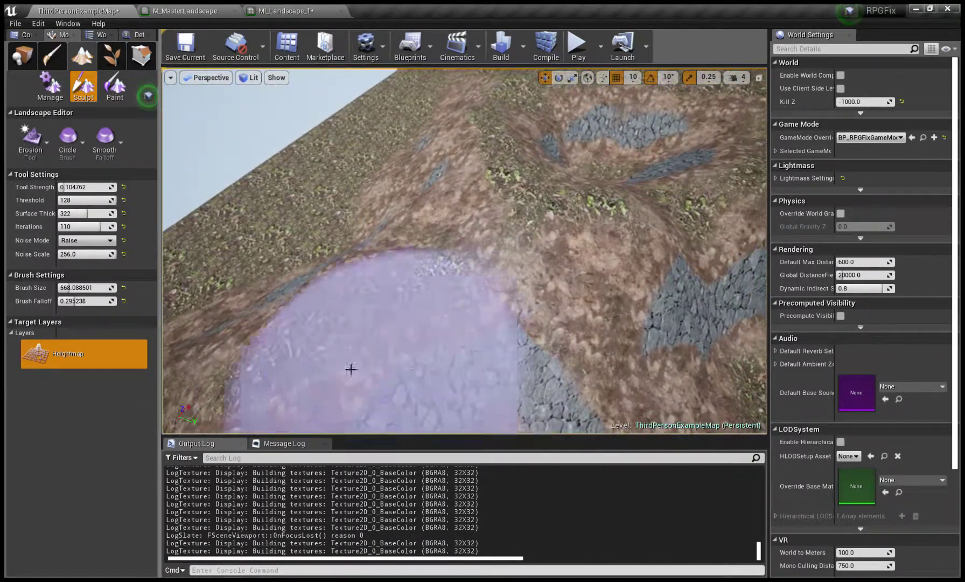
{"action": "left_click", "coordinate": [46, 142]}
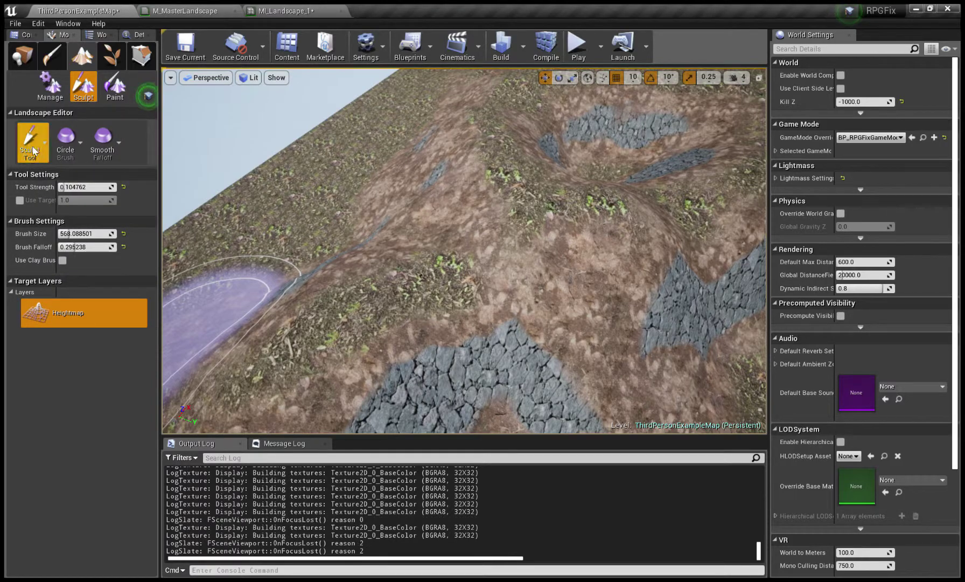
Smooth the terrain hump and the hollow beside the rocky patches with the Smooth tool
{"action": "left_click", "coordinate": [82, 198]}
{"action": "mouse_move", "coordinate": [504, 237]}
{"action": "left_mouse_down"}
{"action": "mouse_move", "coordinate": [455, 248]}
{"action": "mouse_move", "coordinate": [511, 281]}
{"action": "left_mouse_up"}
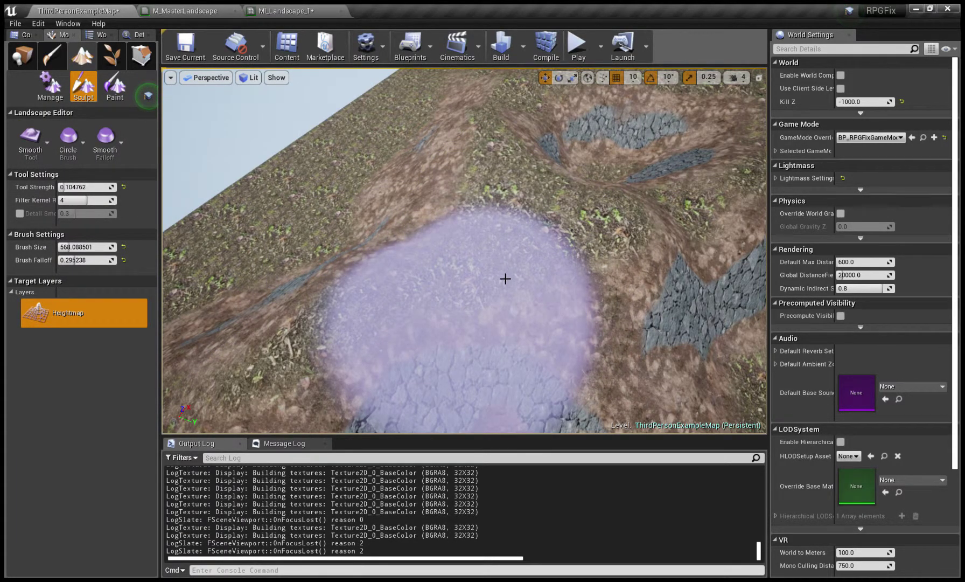
{"action": "right_click_drag", "start_coordinate": [505, 279], "coordinate": [482, 307]}
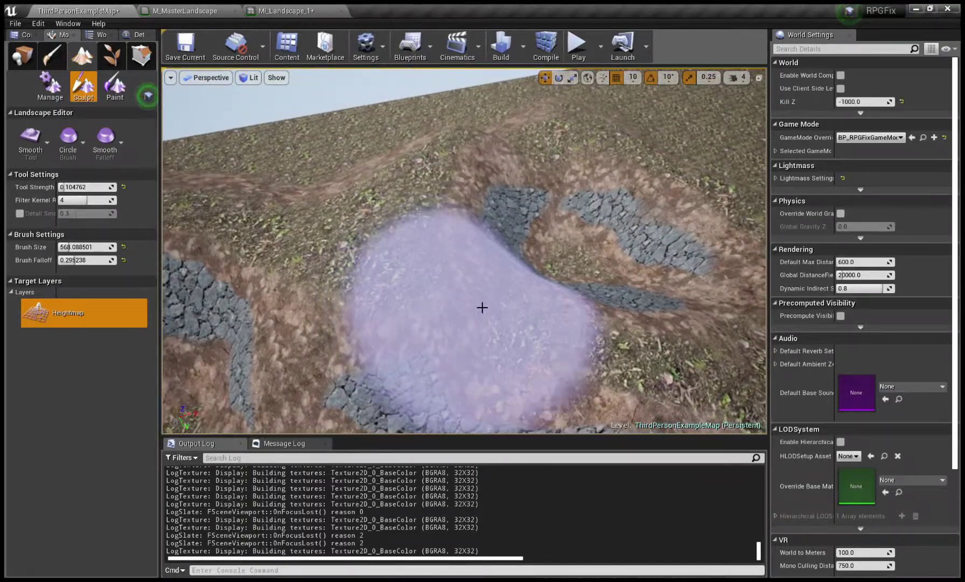
{"action": "left_click_drag", "start_coordinate": [482, 307], "coordinate": [473, 276]}
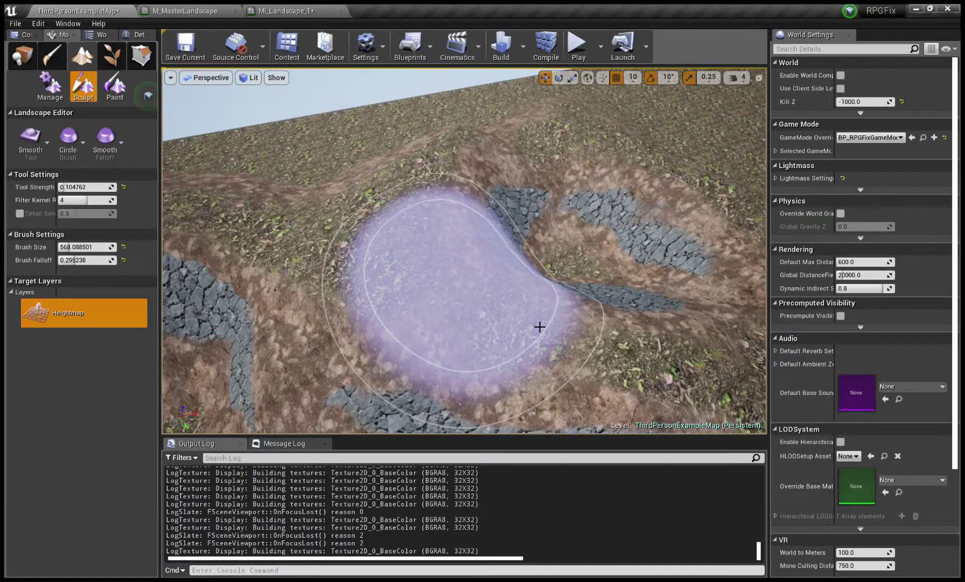
{"action": "right_click_drag", "start_coordinate": [540, 327], "coordinate": [540, 327]}
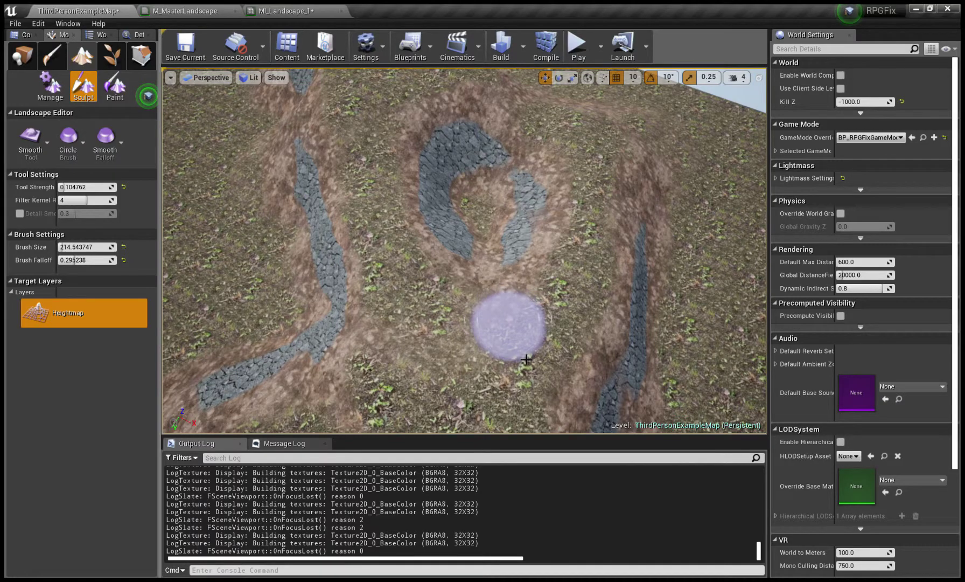
{"action": "mouse_move", "coordinate": [526, 359]}
{"action": "right_mouse_down"}
{"action": "mouse_move", "coordinate": [526, 226]}
{"action": "mouse_move", "coordinate": [590, 408]}
{"action": "right_mouse_up"}
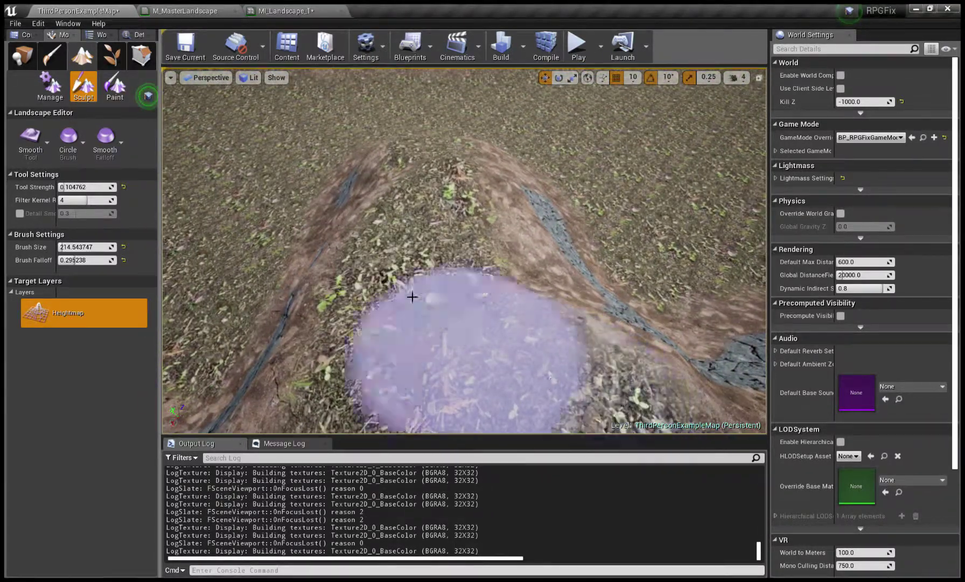
{"action": "mouse_move", "coordinate": [518, 389]}
{"action": "right_mouse_down"}
{"action": "mouse_move", "coordinate": [518, 242]}
{"action": "mouse_move", "coordinate": [518, 280]}
{"action": "right_mouse_up"}
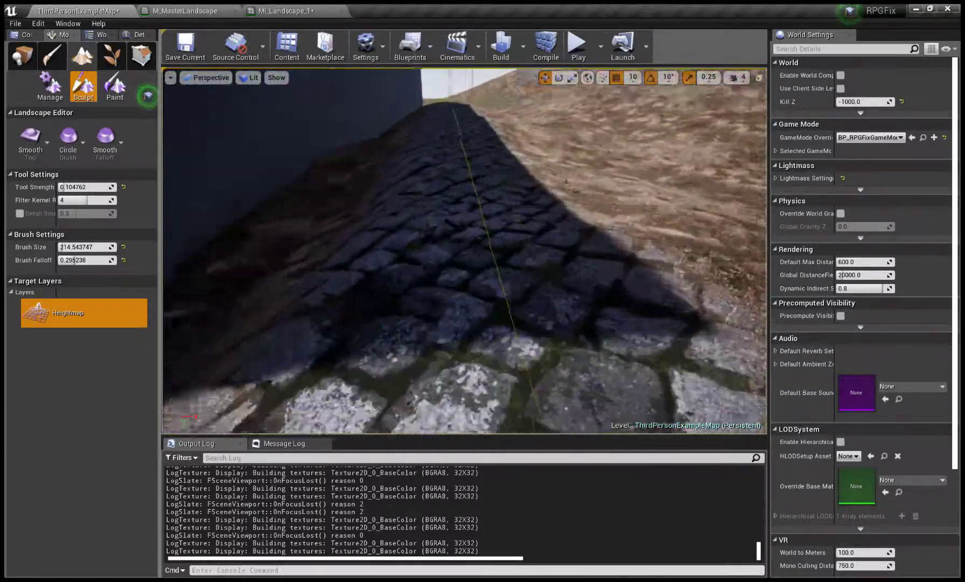
{"action": "mouse_move", "coordinate": [465, 250]}
{"action": "right_mouse_down"}
{"action": "mouse_move", "coordinate": [464, 227]}
{"action": "mouse_move", "coordinate": [485, 226]}
{"action": "mouse_move", "coordinate": [484, 269]}
{"action": "mouse_move", "coordinate": [484, 216]}
{"action": "right_mouse_up"}
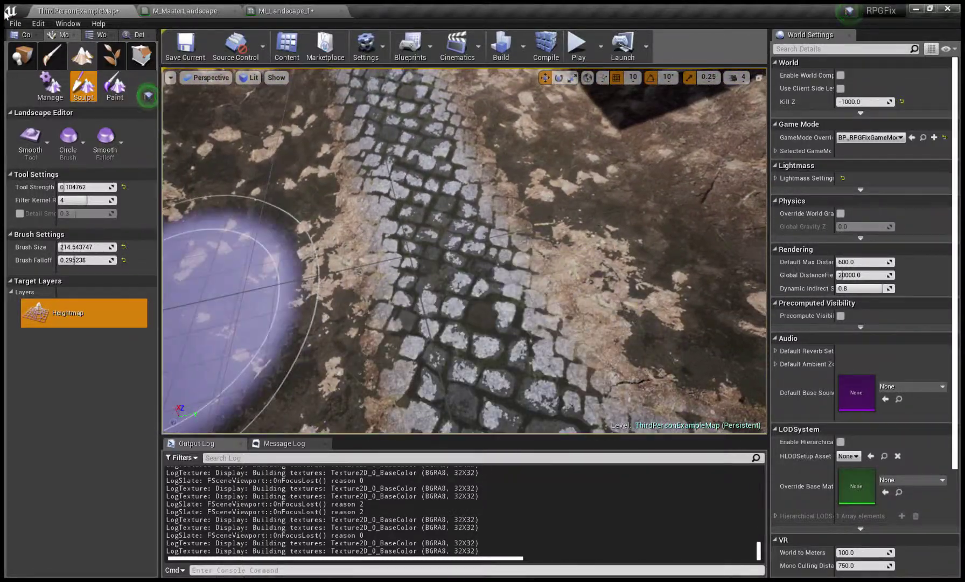
Switch to Paint mode with the Puddles target layer selected
{"action": "left_click", "coordinate": [111, 96]}
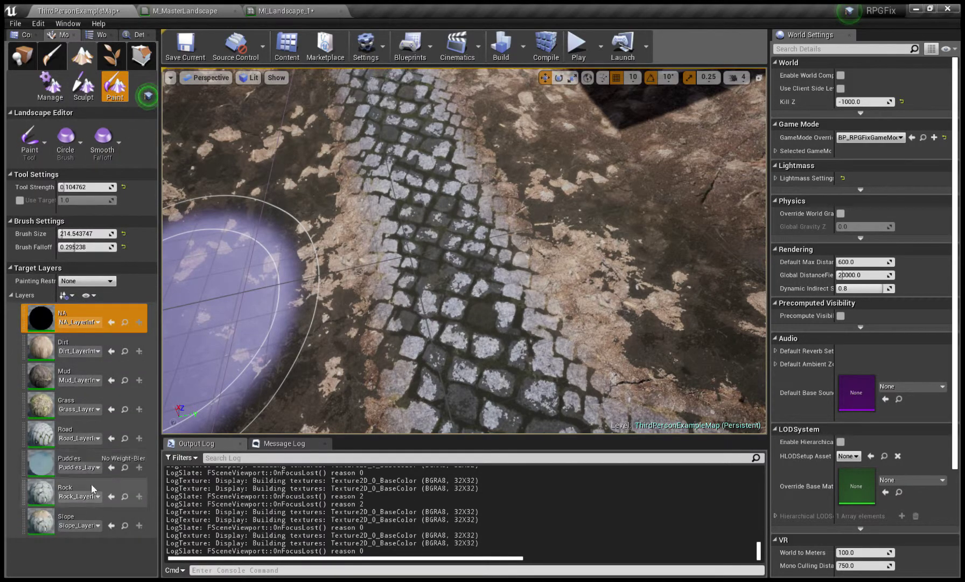
{"action": "left_click", "coordinate": [81, 462]}
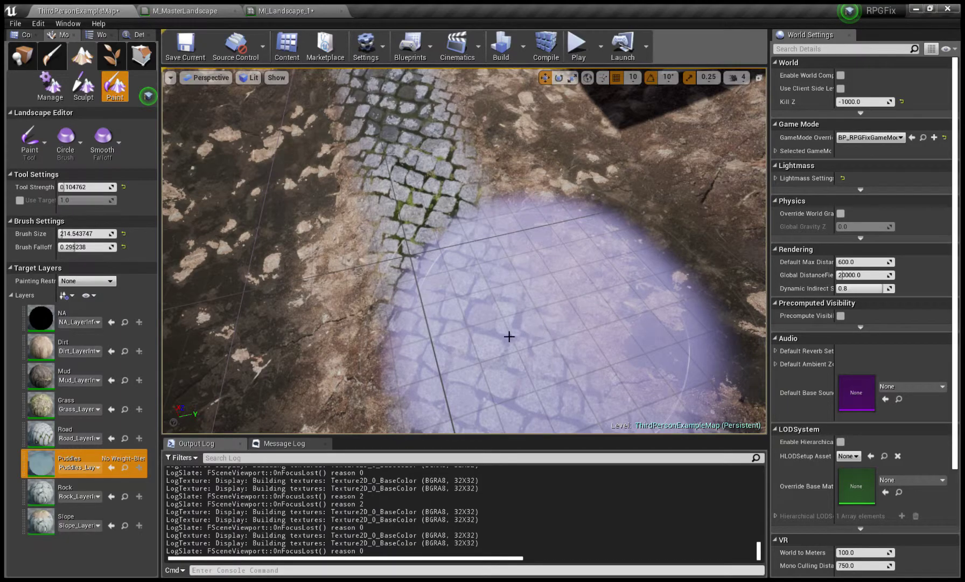
{"action": "mouse_move", "coordinate": [527, 353]}
{"action": "right_mouse_down"}
{"action": "mouse_move", "coordinate": [477, 182]}
{"action": "mouse_move", "coordinate": [692, 385]}
{"action": "right_mouse_up"}
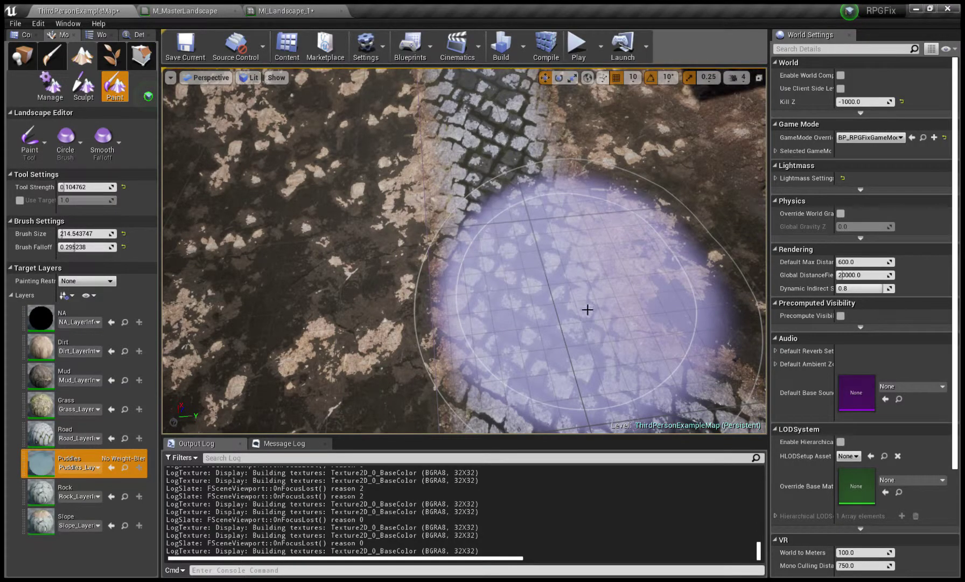
{"action": "mouse_move", "coordinate": [587, 310]}
{"action": "right_mouse_down"}
{"action": "mouse_move", "coordinate": [587, 205]}
{"action": "mouse_move", "coordinate": [674, 183]}
{"action": "right_mouse_up"}
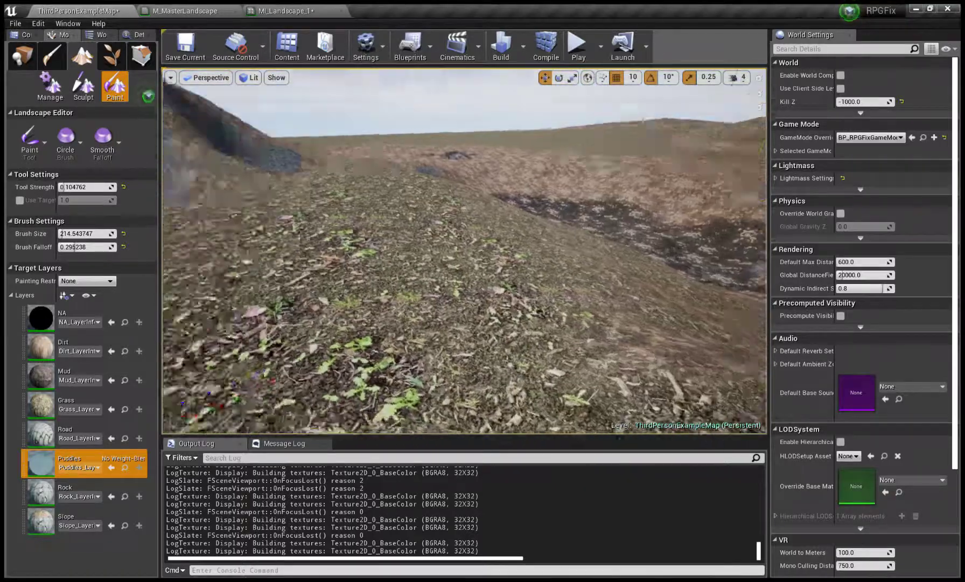
Paint a wet Puddles patch onto the dirt ground beyond the hills
{"action": "mouse_move", "coordinate": [673, 184]}
{"action": "right_mouse_down"}
{"action": "mouse_move", "coordinate": [620, 189]}
{"action": "mouse_move", "coordinate": [673, 194]}
{"action": "mouse_move", "coordinate": [674, 162]}
{"action": "right_mouse_up"}
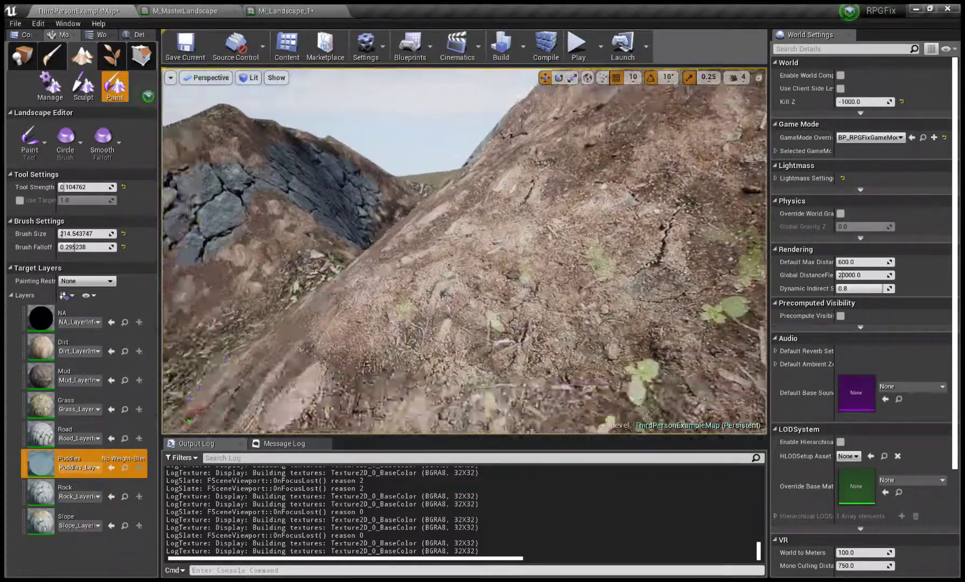
{"action": "mouse_move", "coordinate": [674, 162]}
{"action": "right_mouse_down"}
{"action": "mouse_move", "coordinate": [674, 227]}
{"action": "mouse_move", "coordinate": [674, 178]}
{"action": "mouse_move", "coordinate": [662, 178]}
{"action": "right_mouse_up"}
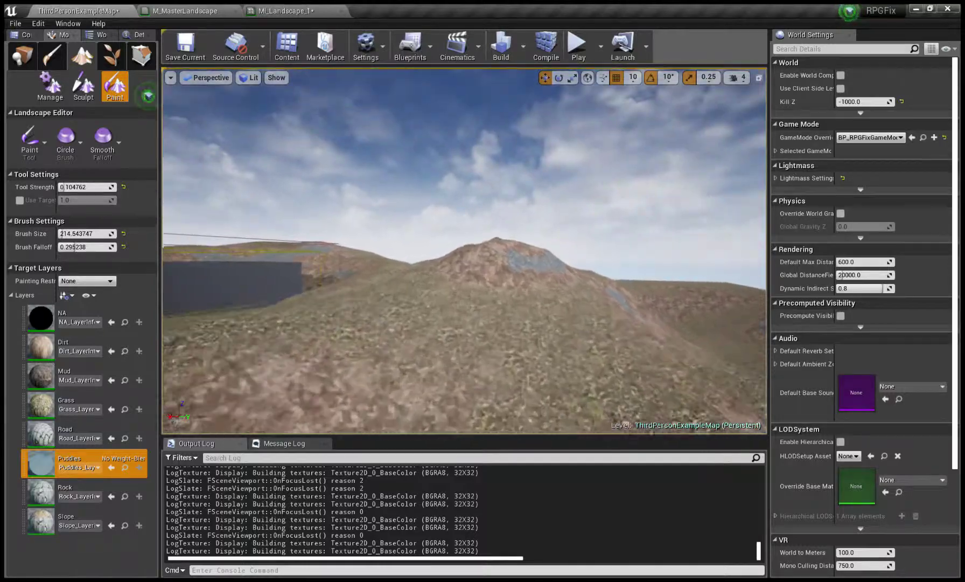
{"action": "right_click_drag", "start_coordinate": [570, 216], "coordinate": [570, 253]}
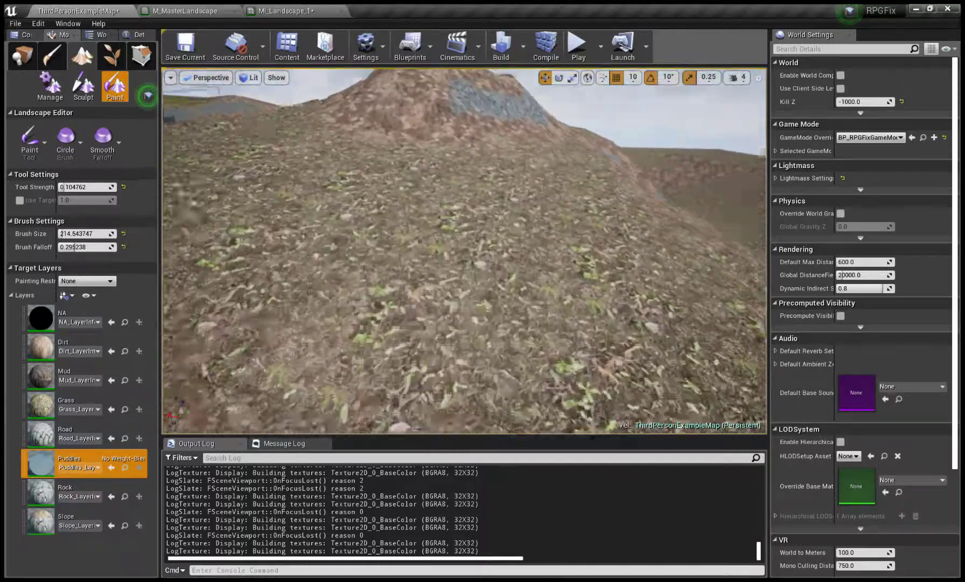
{"action": "mouse_move", "coordinate": [570, 252]}
{"action": "left_mouse_down"}
{"action": "mouse_move", "coordinate": [404, 152]}
{"action": "mouse_move", "coordinate": [613, 270]}
{"action": "mouse_move", "coordinate": [626, 251]}
{"action": "left_mouse_up"}
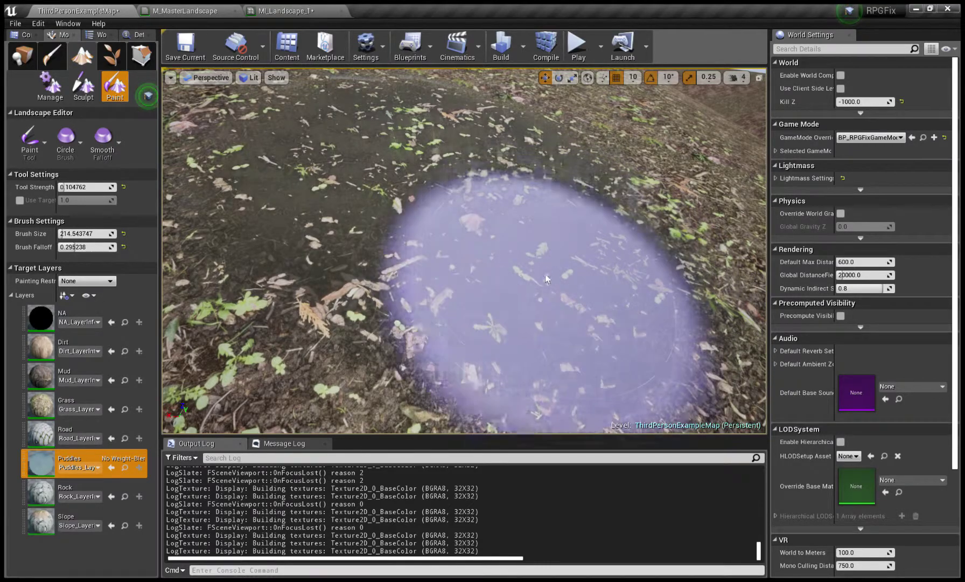
{"action": "right_click_drag", "start_coordinate": [549, 297], "coordinate": [549, 216]}
{"action": "mouse_move", "coordinate": [464, 248]}
{"action": "right_mouse_down"}
{"action": "mouse_move", "coordinate": [464, 216]}
{"action": "mouse_move", "coordinate": [463, 237]}
{"action": "mouse_move", "coordinate": [530, 269]}
{"action": "right_mouse_up"}
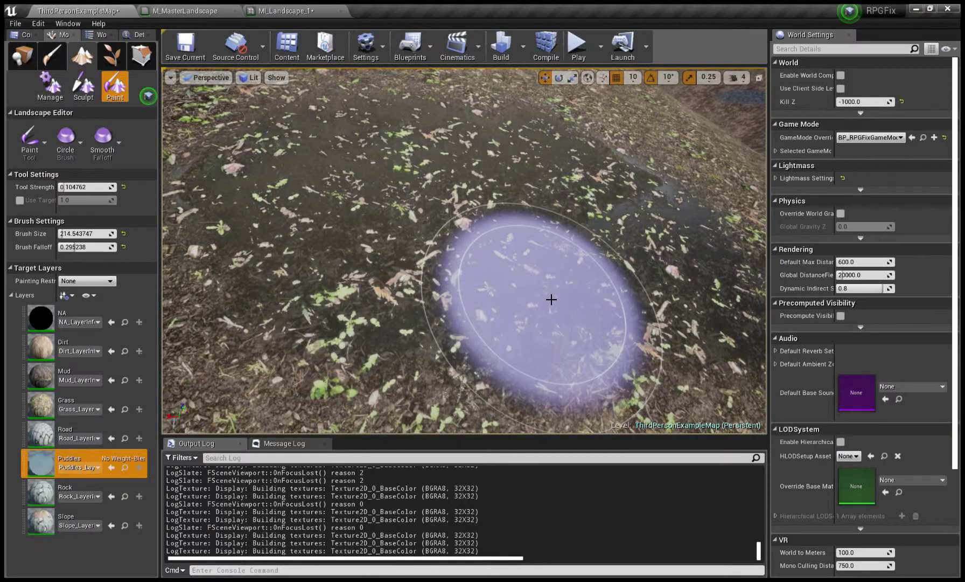
{"action": "mouse_move", "coordinate": [551, 299]}
{"action": "right_mouse_down"}
{"action": "mouse_move", "coordinate": [582, 280]}
{"action": "mouse_move", "coordinate": [582, 253]}
{"action": "mouse_move", "coordinate": [582, 302]}
{"action": "right_mouse_up"}
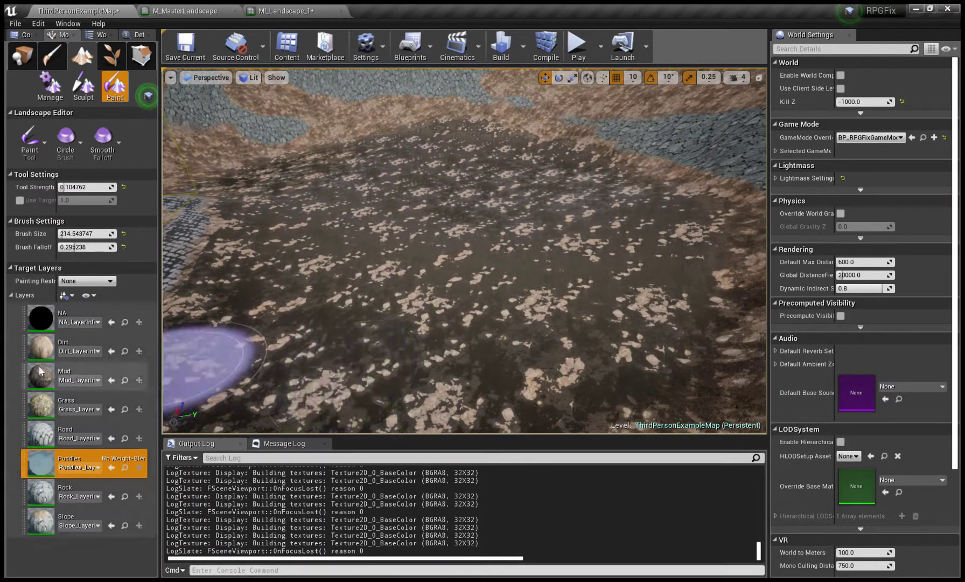
Paint a large curving Mud-layer patch across the grassy hollow
{"action": "left_click", "coordinate": [67, 373]}
{"action": "mouse_move", "coordinate": [463, 259]}
{"action": "right_mouse_down"}
{"action": "mouse_move", "coordinate": [463, 226]}
{"action": "mouse_move", "coordinate": [463, 269]}
{"action": "mouse_move", "coordinate": [438, 295]}
{"action": "right_mouse_up"}
{"action": "left_click", "coordinate": [458, 305]}
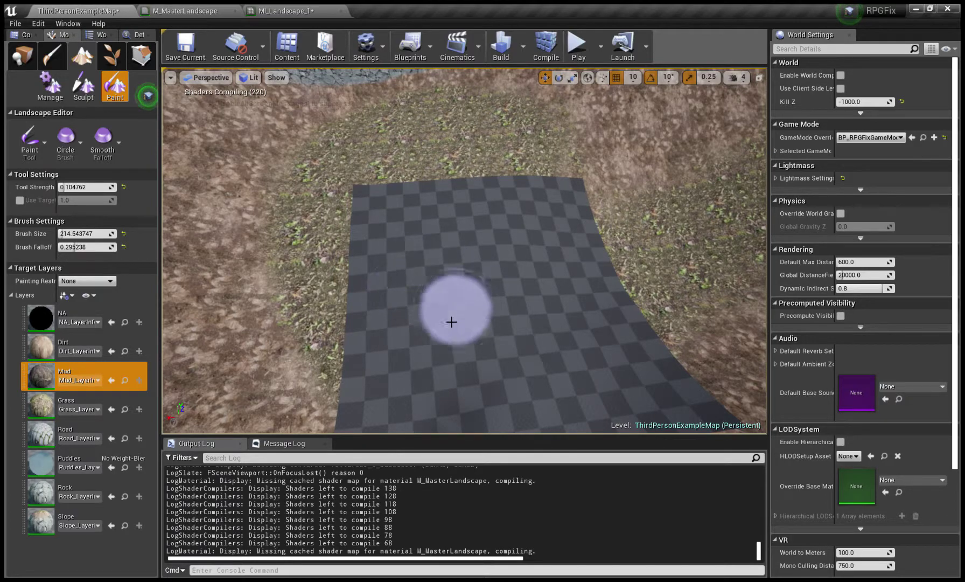
{"action": "left_click_drag", "start_coordinate": [451, 322], "coordinate": [435, 291]}
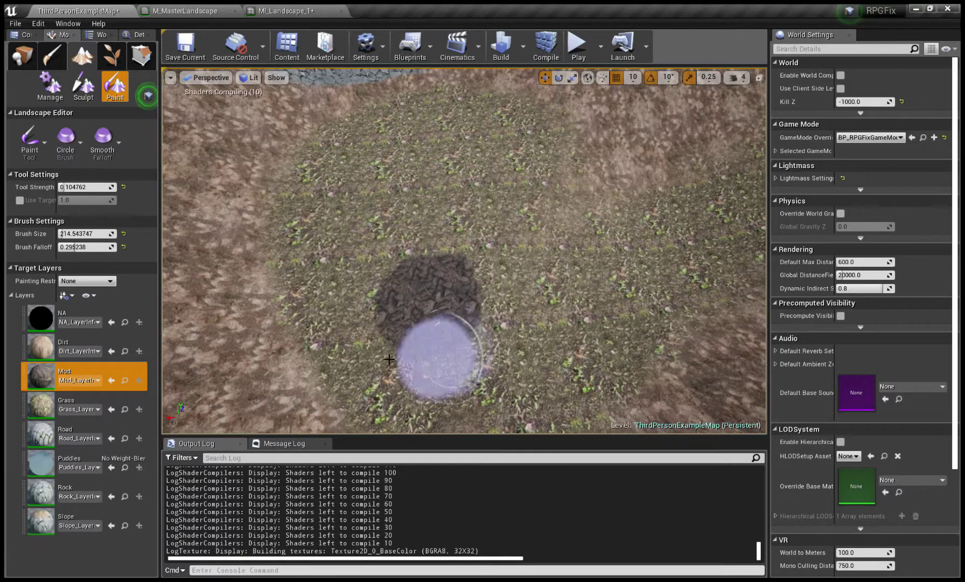
{"action": "left_click_drag", "start_coordinate": [388, 358], "coordinate": [434, 286]}
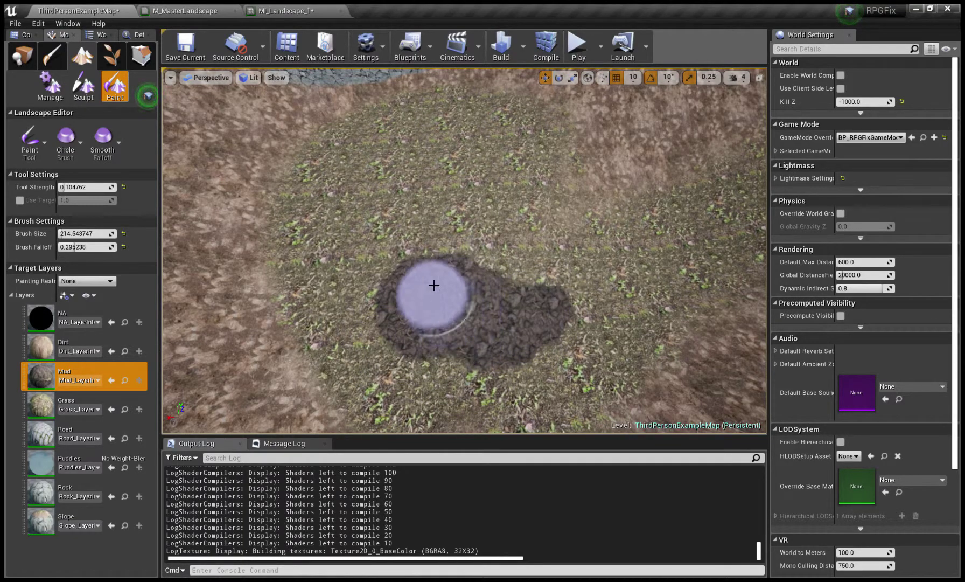
{"action": "left_click_drag", "start_coordinate": [391, 320], "coordinate": [433, 205]}
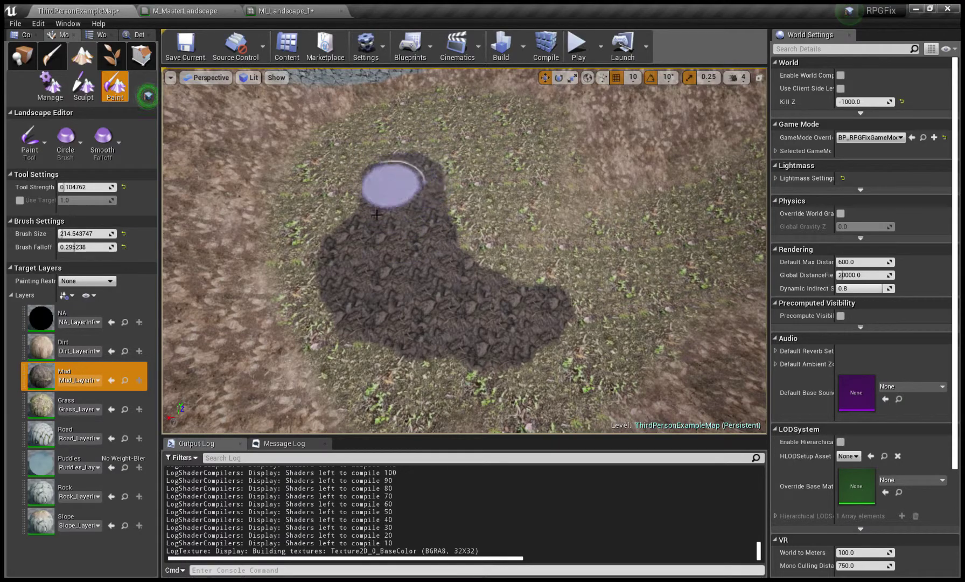
{"action": "mouse_move", "coordinate": [338, 231]}
{"action": "left_mouse_down"}
{"action": "mouse_move", "coordinate": [683, 288]}
{"action": "mouse_move", "coordinate": [603, 323]}
{"action": "mouse_move", "coordinate": [483, 240]}
{"action": "left_mouse_up"}
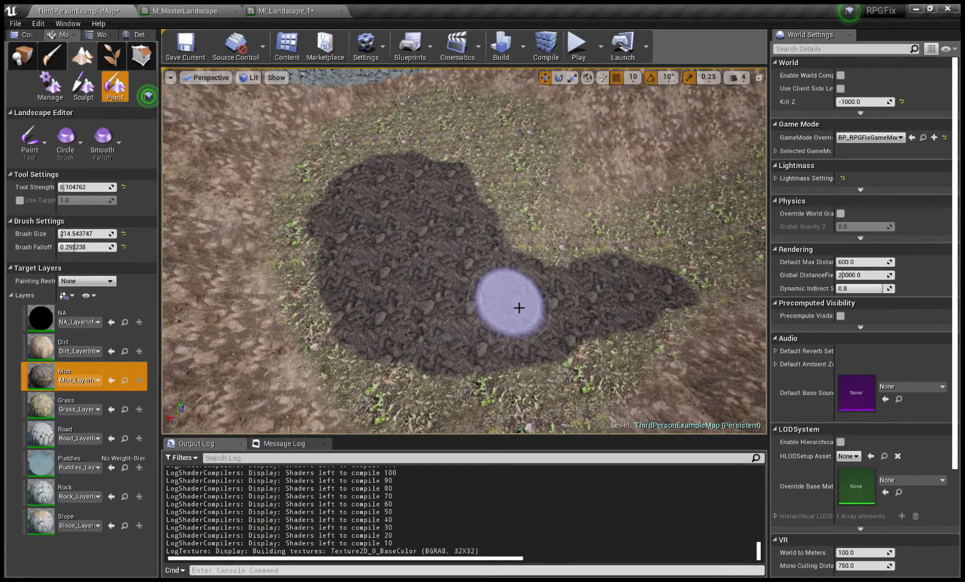
{"action": "left_click", "coordinate": [91, 459]}
Paint Puddles-layer water across the mud patch so the stones look wet
{"action": "scroll", "coordinate": [463, 250], "scroll_direction": "up", "scroll_amount": 5}
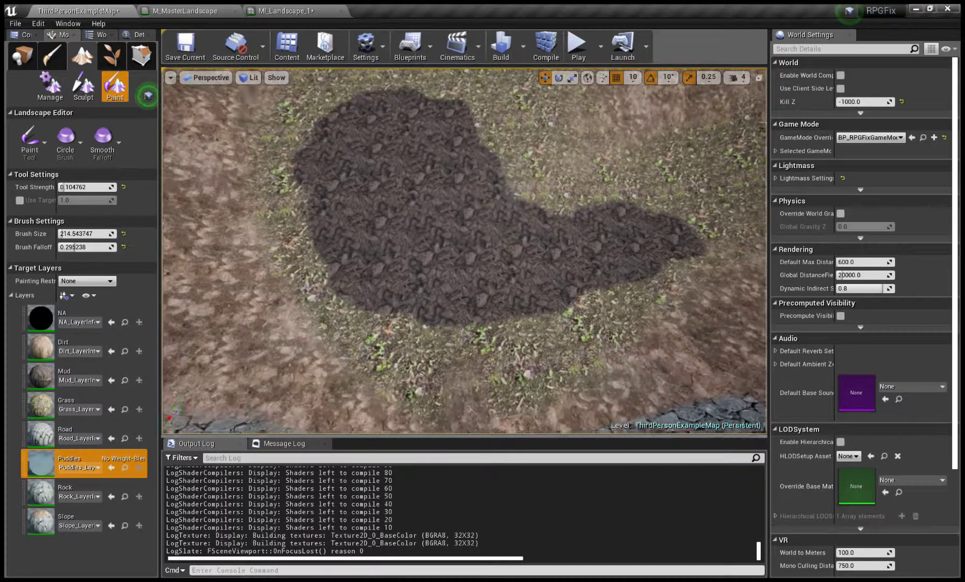
{"action": "scroll", "coordinate": [464, 250], "scroll_direction": "up", "scroll_amount": 5}
{"action": "scroll", "coordinate": [439, 272], "scroll_direction": "down", "scroll_amount": 5}
{"action": "scroll", "coordinate": [439, 272], "scroll_direction": "up", "scroll_amount": 3}
{"action": "scroll", "coordinate": [439, 272], "scroll_direction": "up", "scroll_amount": 2}
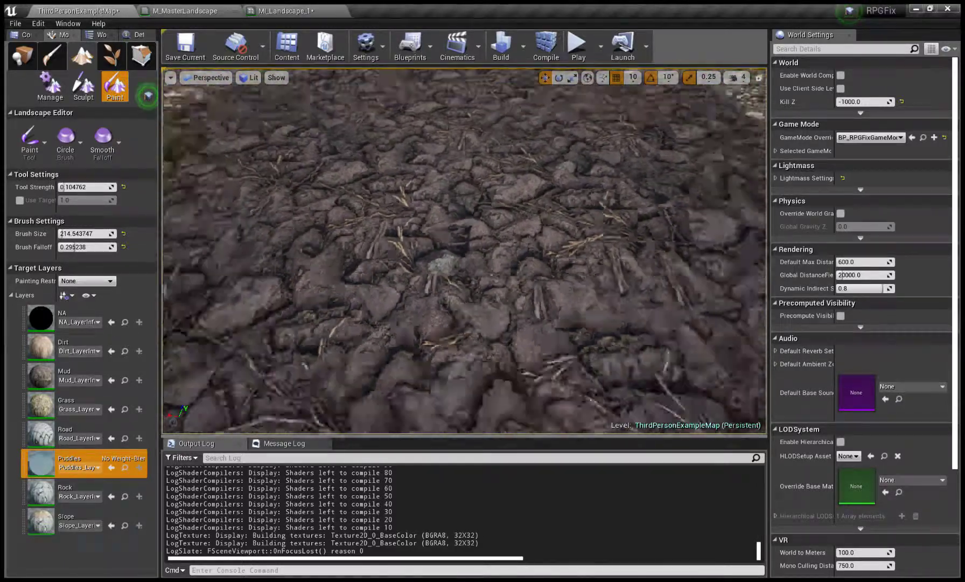
{"action": "scroll", "coordinate": [440, 272], "scroll_direction": "up", "scroll_amount": 1}
{"action": "left_click_drag", "start_coordinate": [440, 272], "coordinate": [518, 262]}
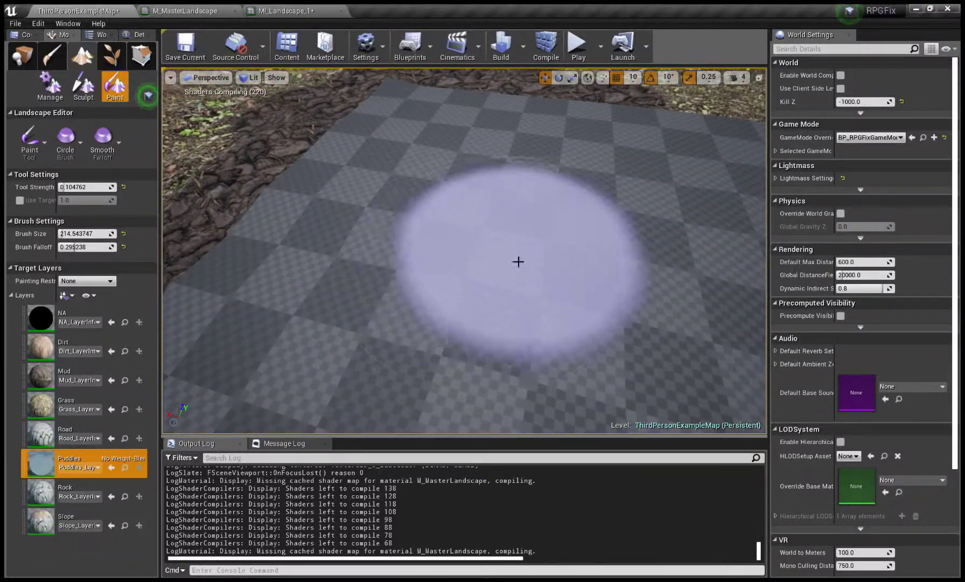
{"action": "right_click_drag", "start_coordinate": [534, 246], "coordinate": [534, 246]}
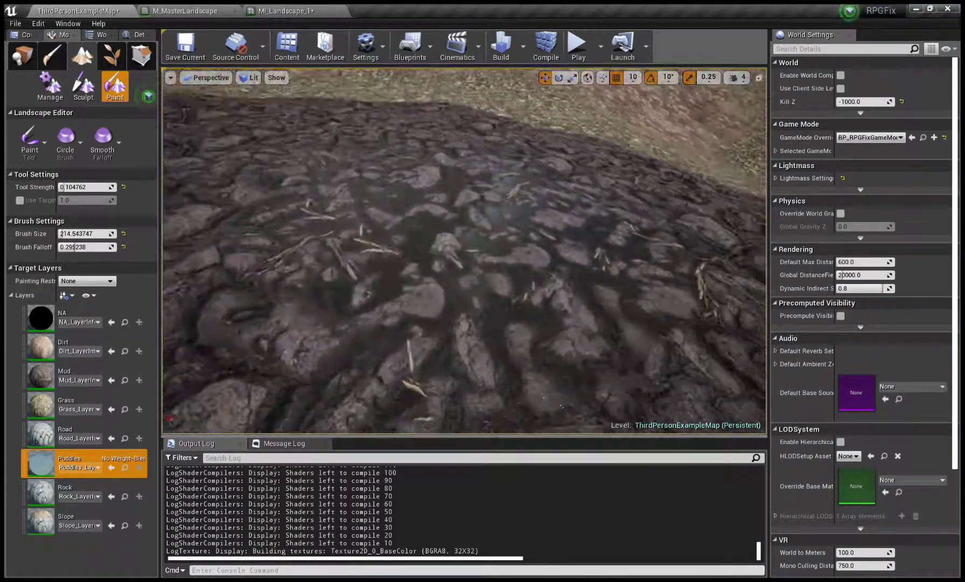
{"action": "right_click_drag", "start_coordinate": [533, 246], "coordinate": [541, 240]}
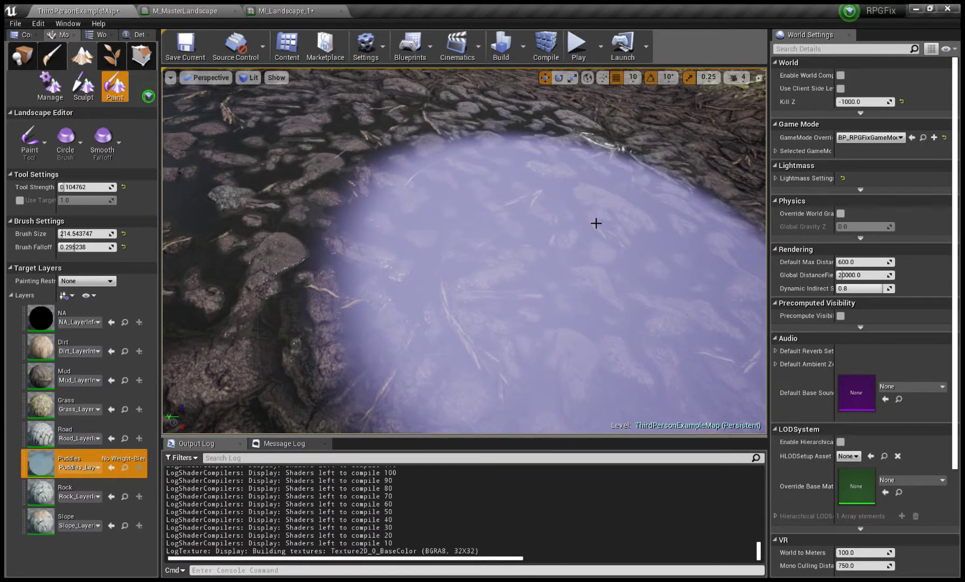
{"action": "right_click_drag", "start_coordinate": [596, 223], "coordinate": [596, 223]}
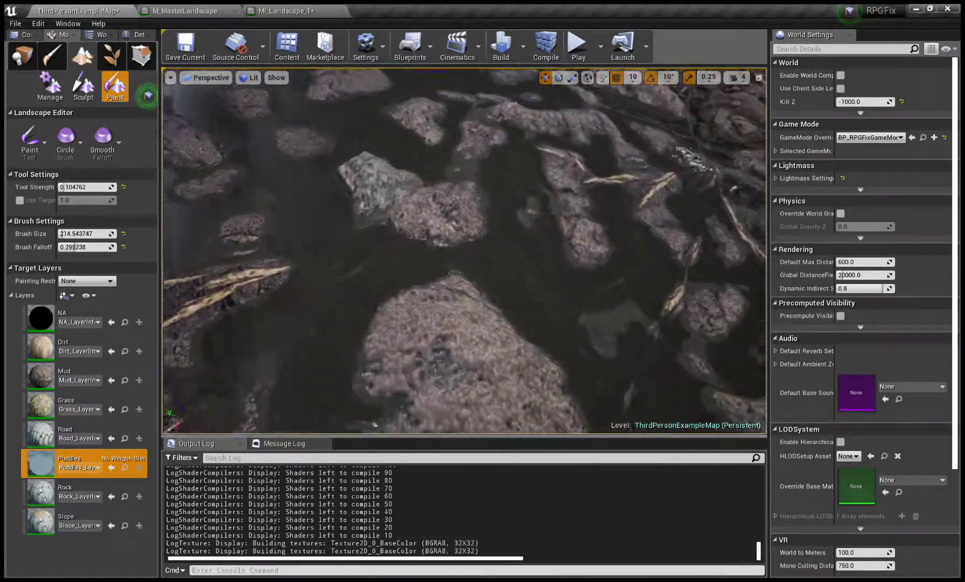
{"action": "right_click_drag", "start_coordinate": [575, 297], "coordinate": [575, 297]}
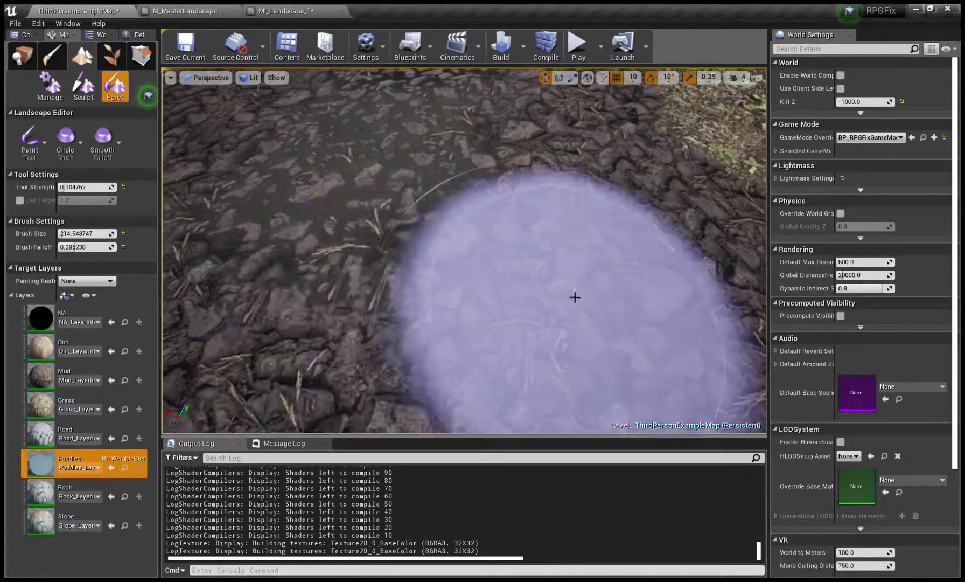